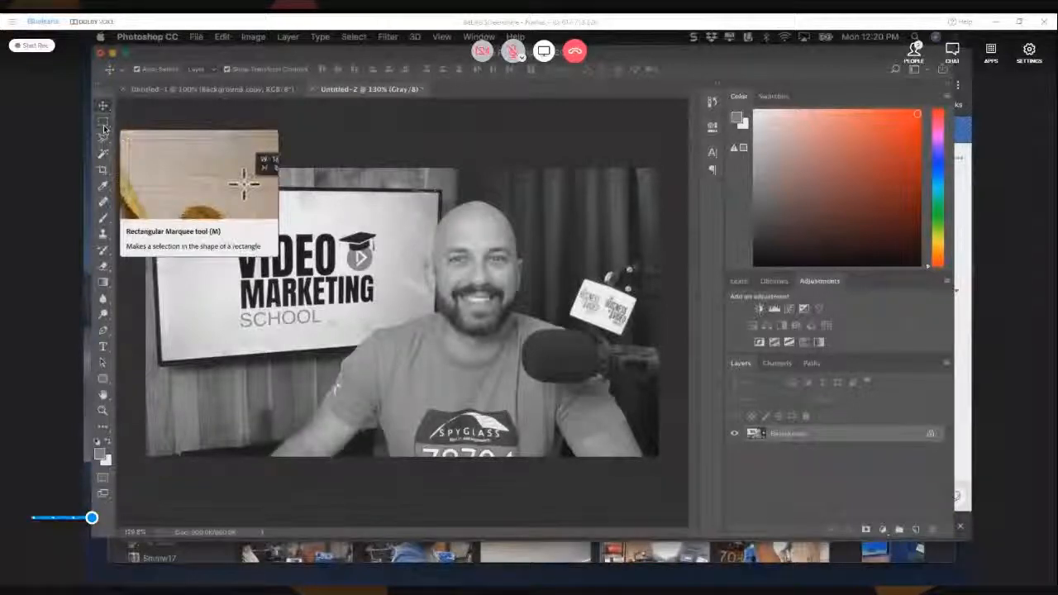
Step: Switch the active shape tool to the plain Rectangle tool
click(103, 378)
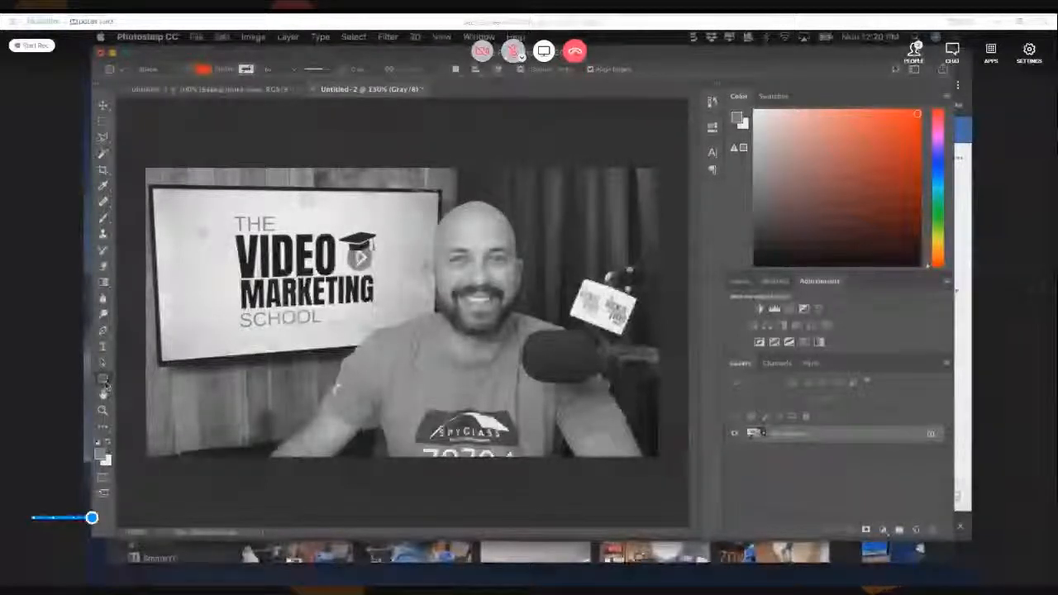
click(104, 382)
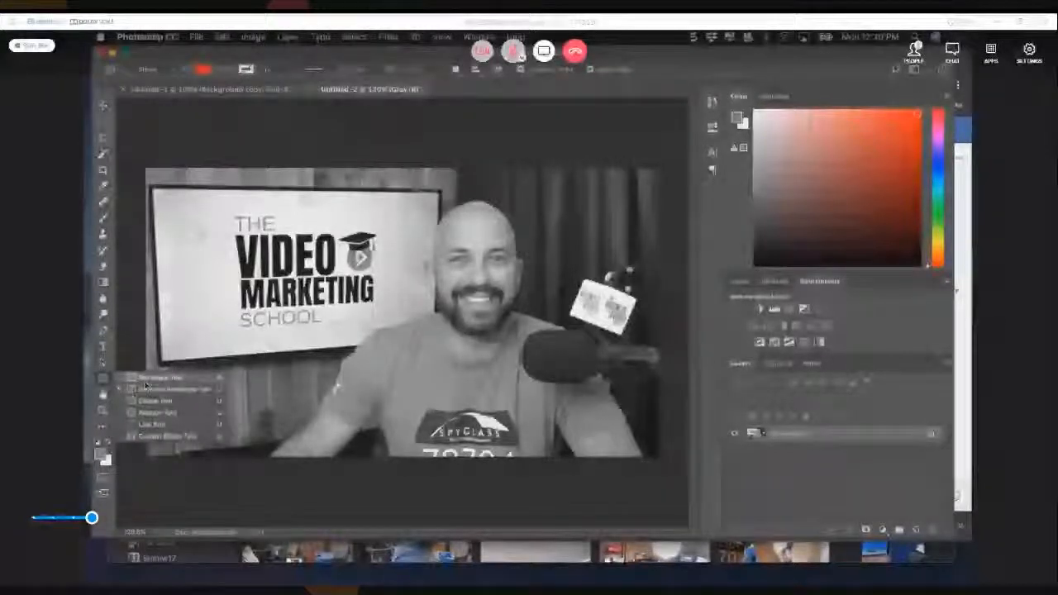
click(146, 385)
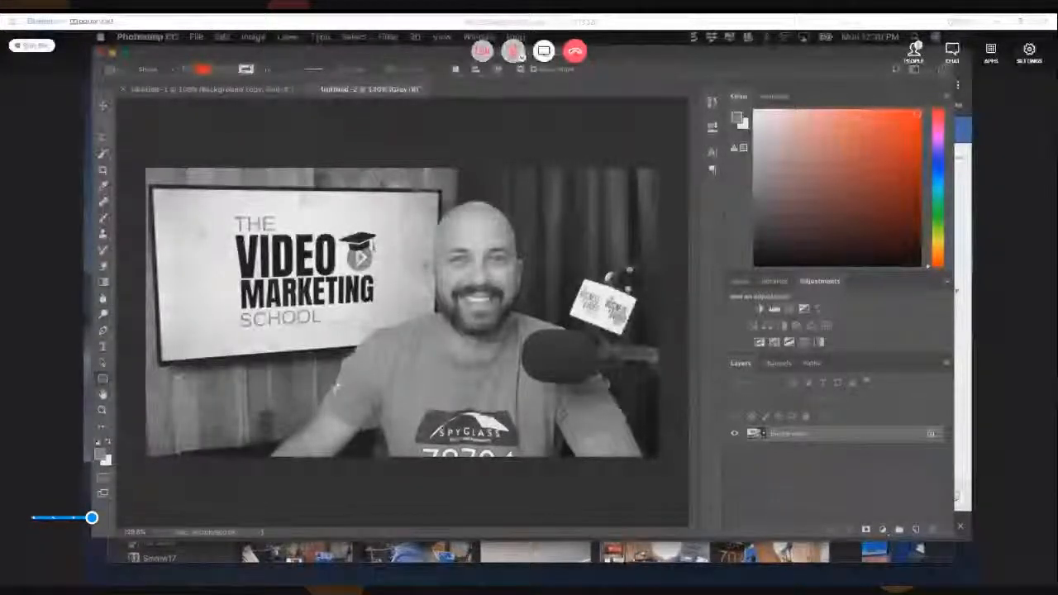
drag(144, 398, 152, 403)
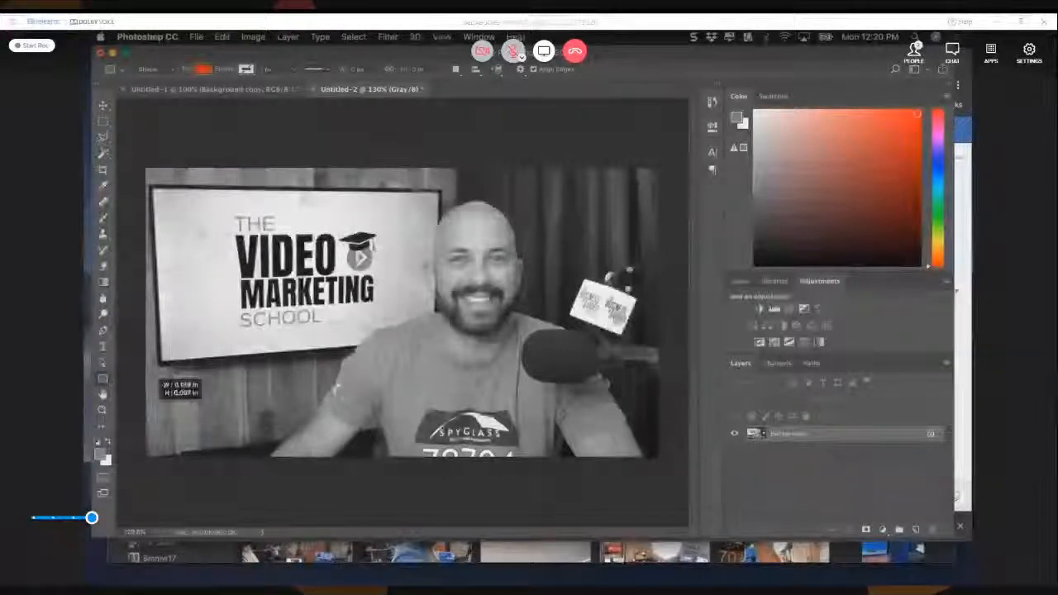
drag(152, 403, 370, 433)
click(556, 198)
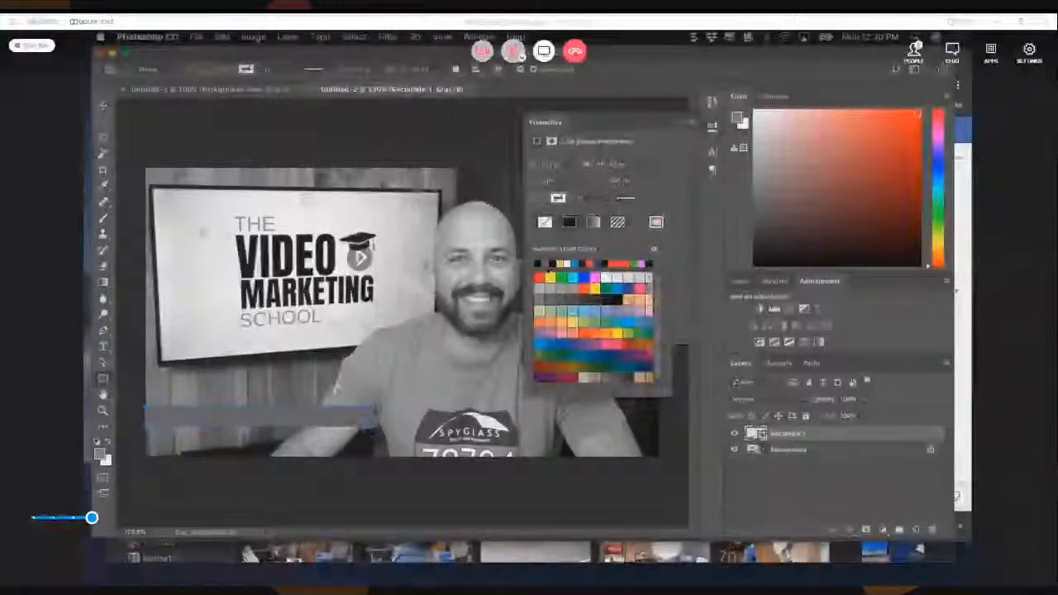
click(680, 123)
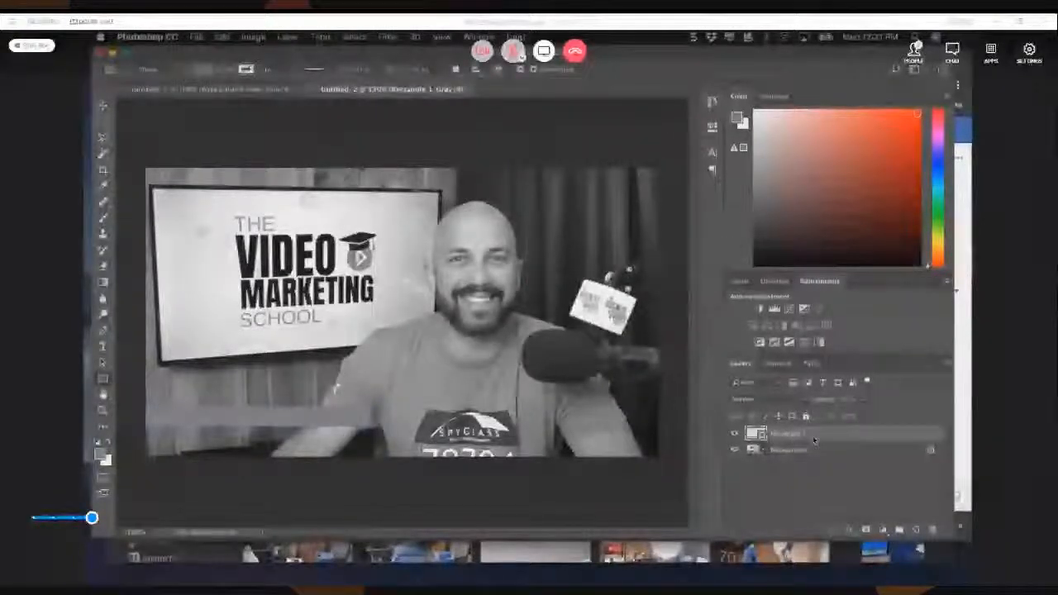
key(Delete)
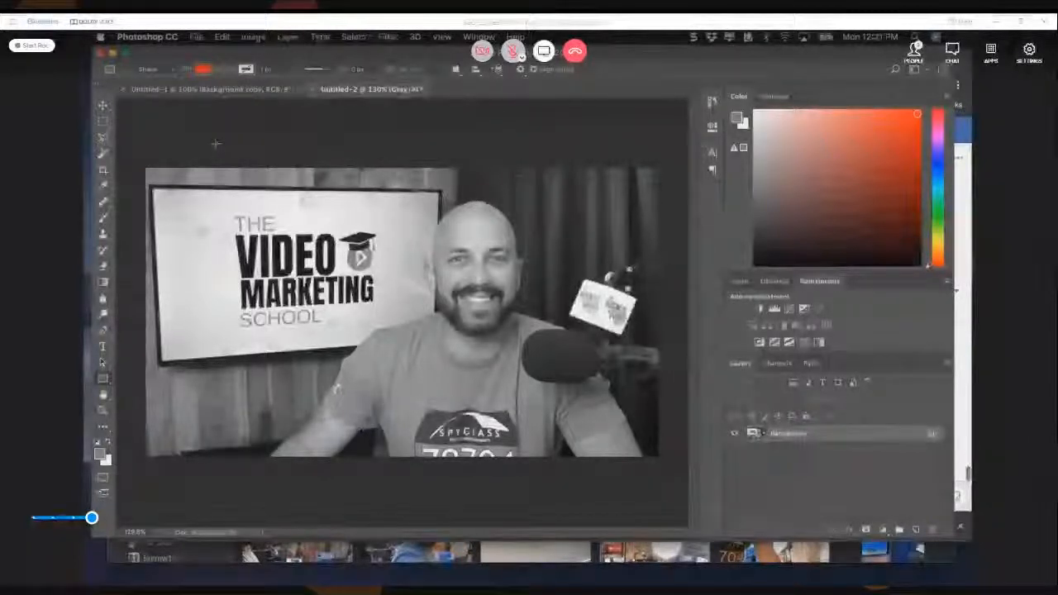
Step: Capture a screenshot of the whole photo area on the canvas
key(Print)
drag(144, 167, 657, 456)
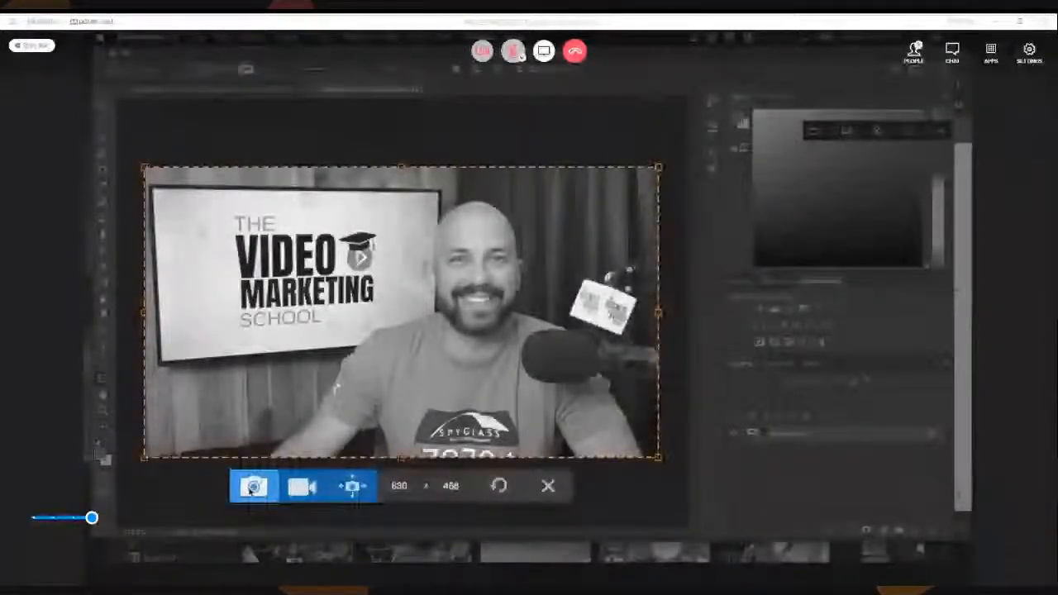
click(253, 487)
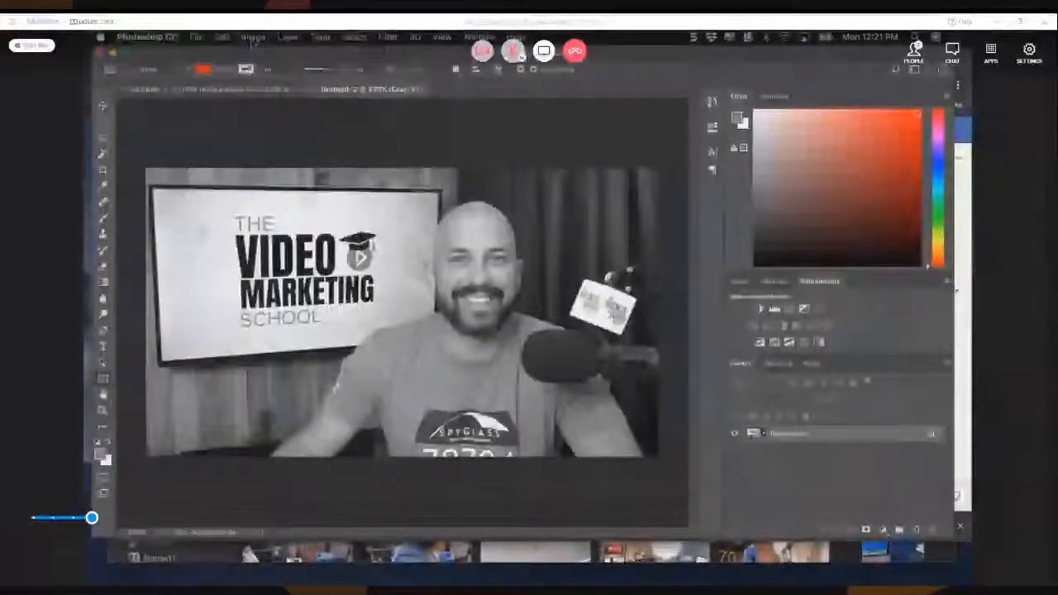
Step: Convert the document's colour mode to RGB Color
click(254, 37)
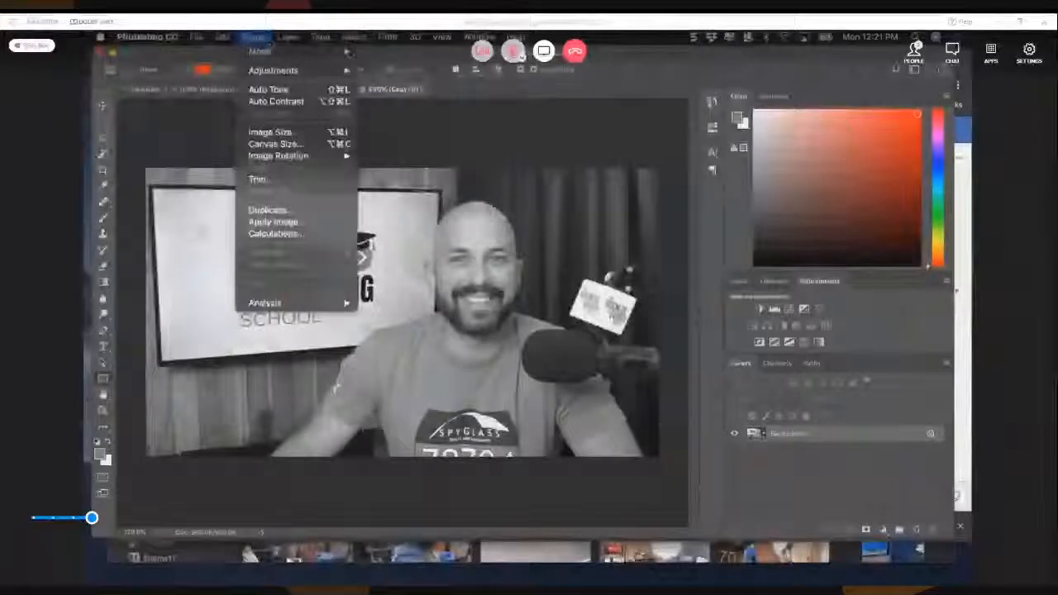
mouse_move(281, 51)
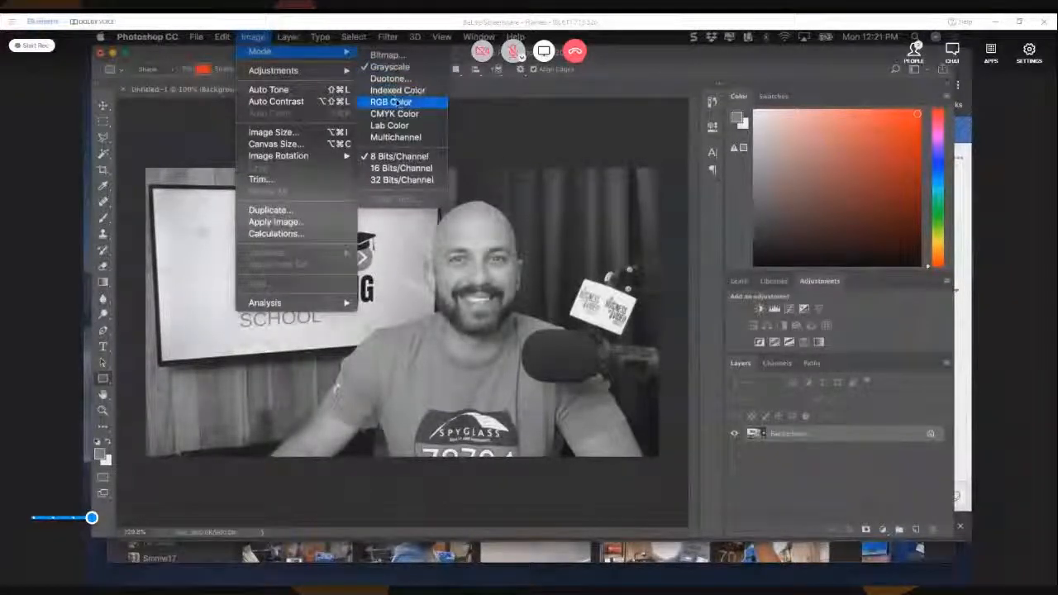
click(397, 102)
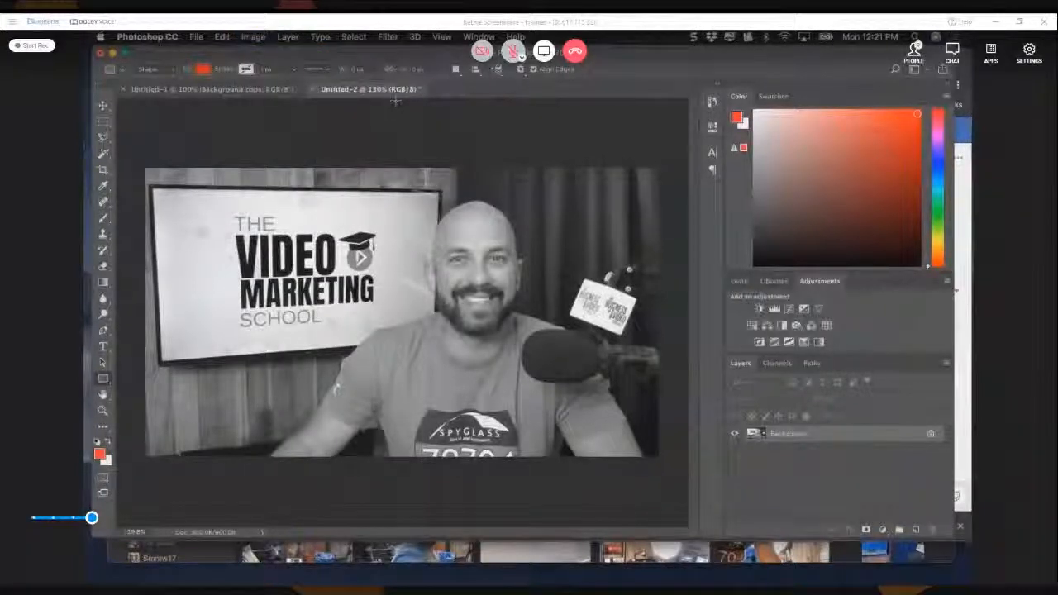
Step: Paste the captured photo as a new layer, align it to the canvas's upper-left corner and scale it to fill the canvas
key(super+v)
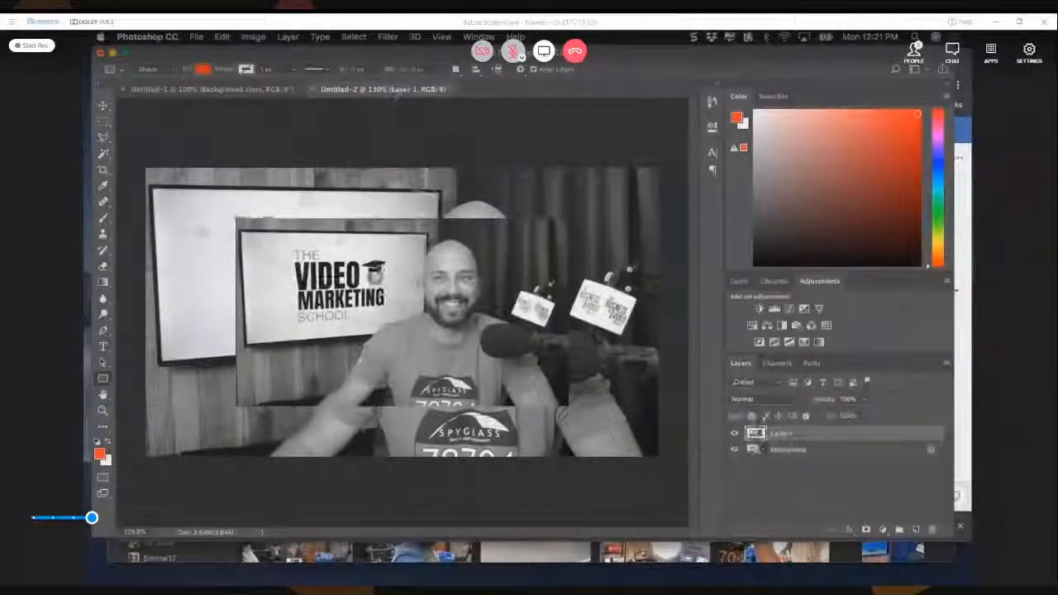
key(v)
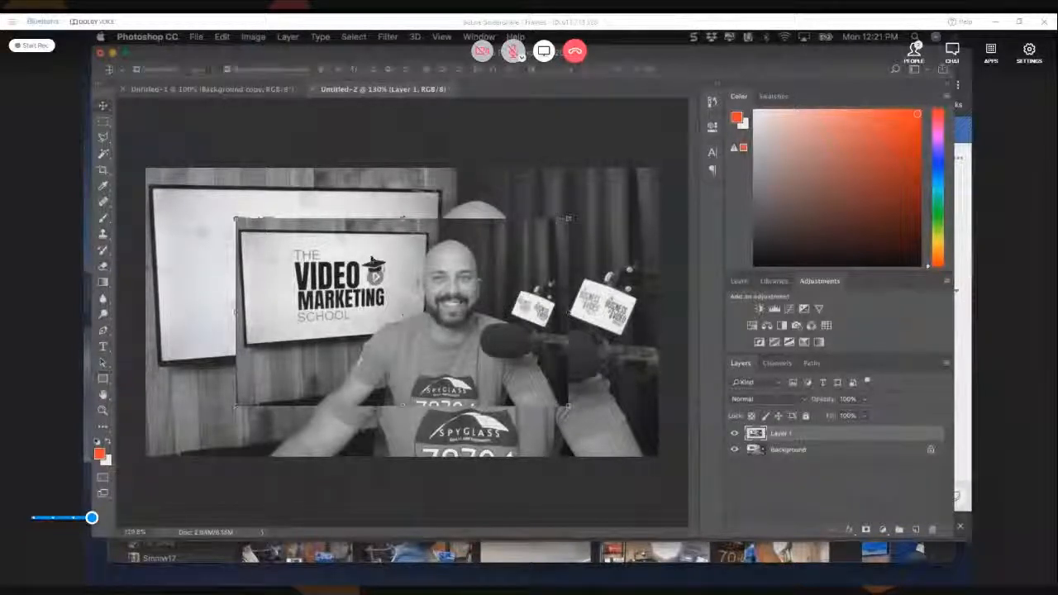
drag(549, 392, 459, 341)
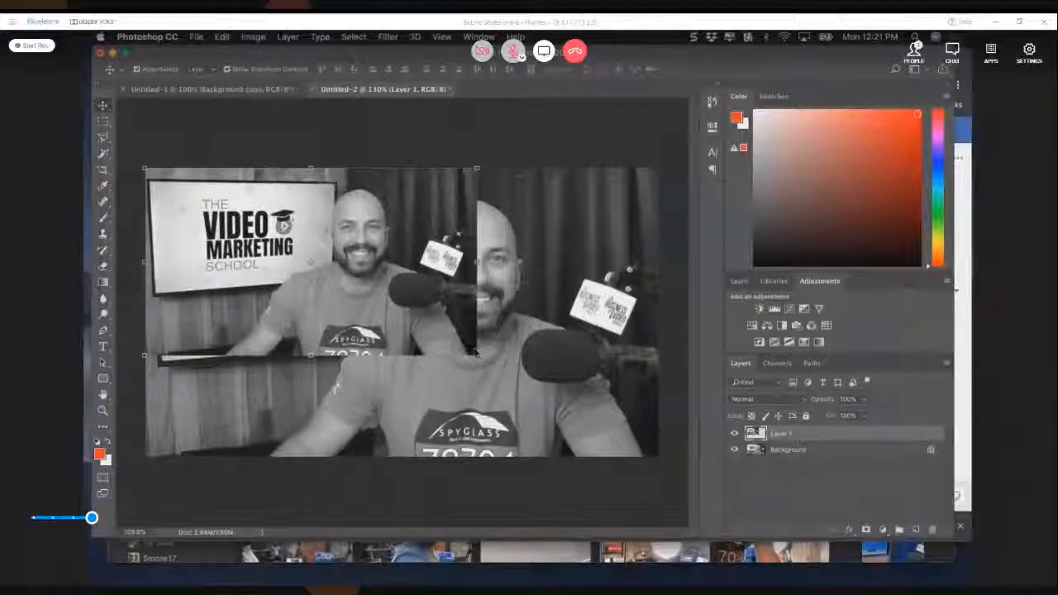
key(super+t)
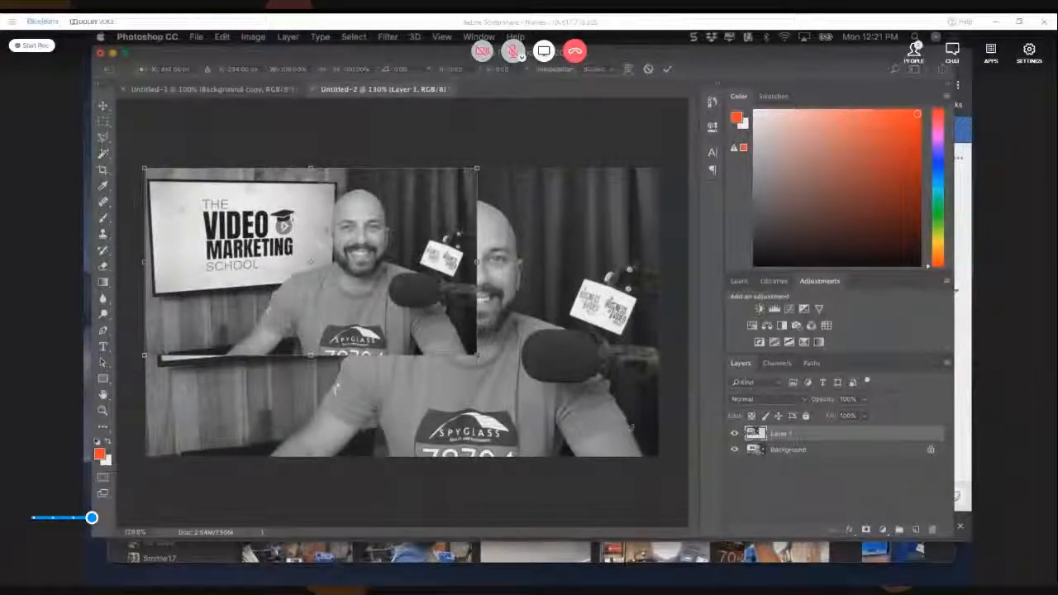
drag(482, 356, 661, 456)
key(Return)
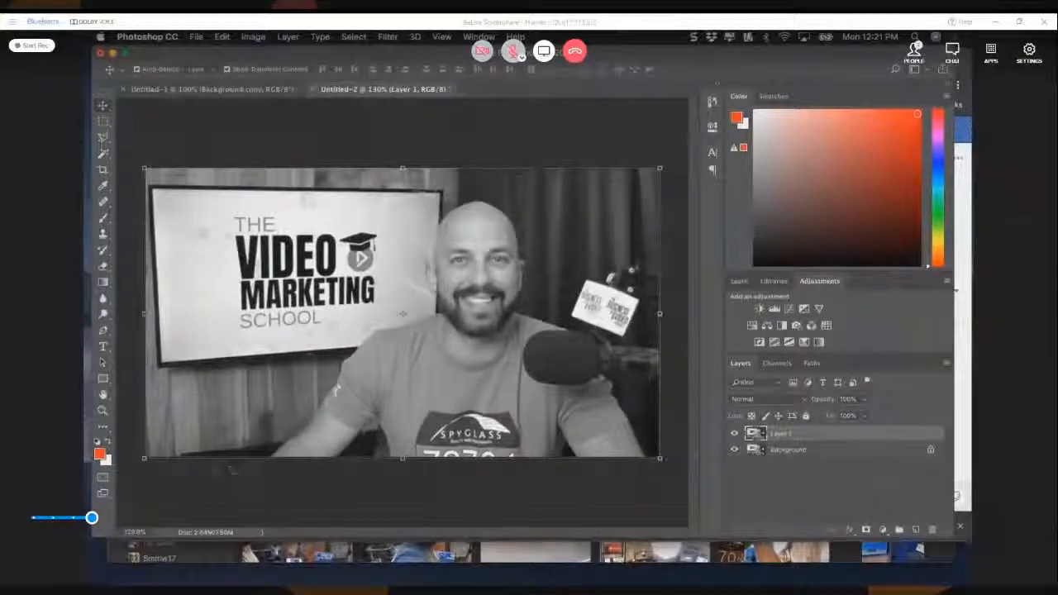
Step: Draw an orange rectangle about 720 × 106 px over the lower-left part of the photo and align it with the canvas's left edge
key(u)
drag(133, 389, 421, 431)
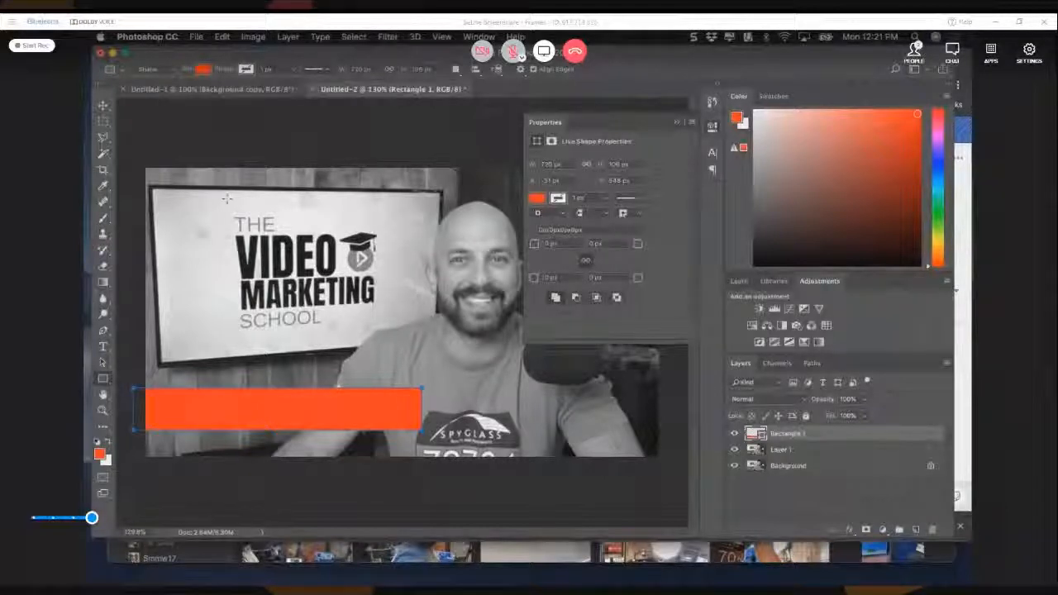
click(676, 121)
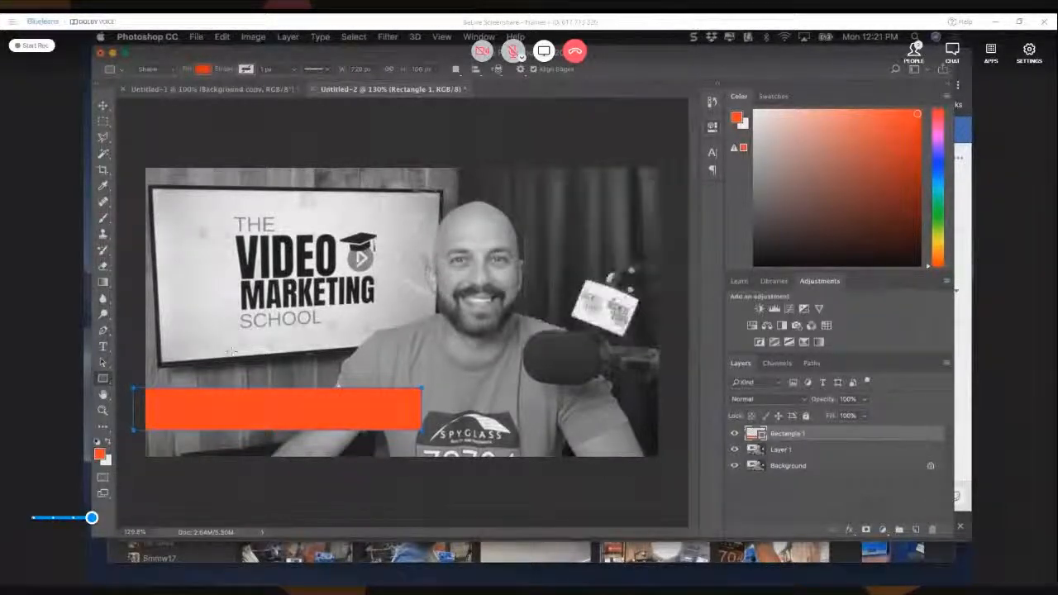
key(v)
drag(186, 403, 216, 413)
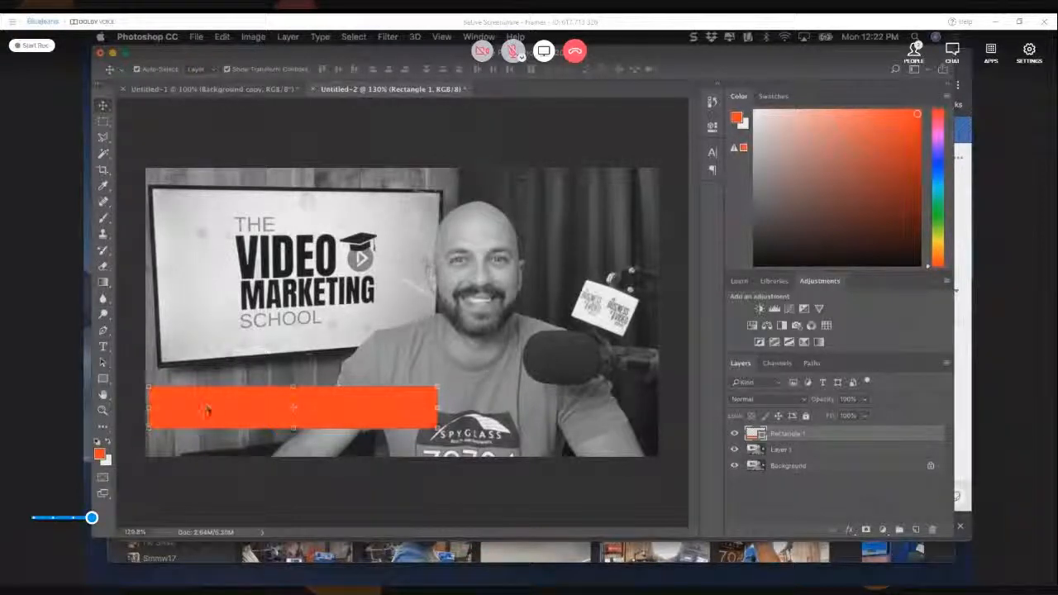
drag(207, 405, 208, 412)
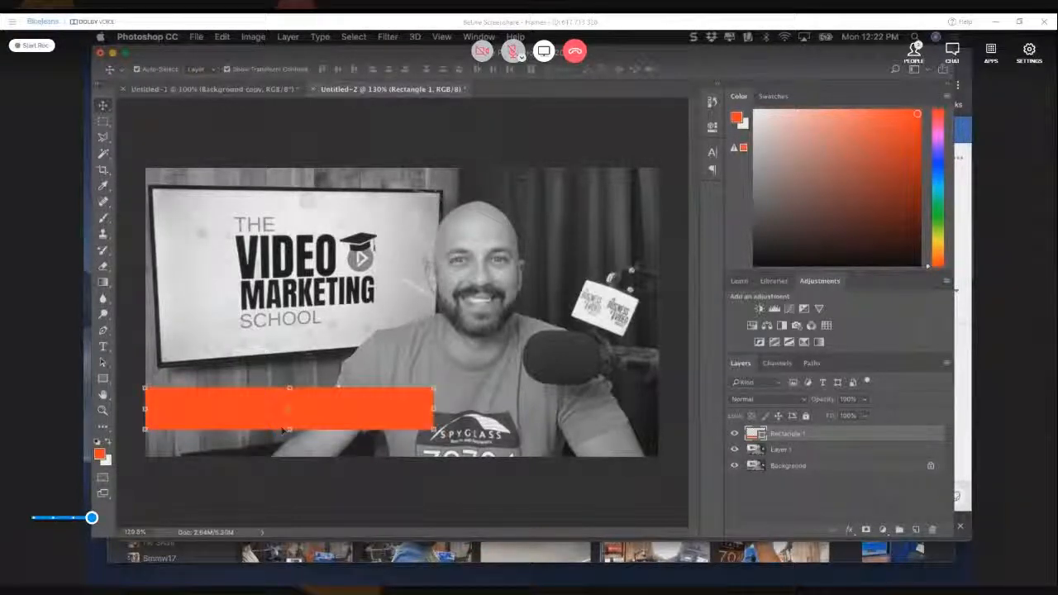
Step: Reduce the orange rectangle's height to about 0.76 in by lowering its top edge, making it a thin bar
key(super+t)
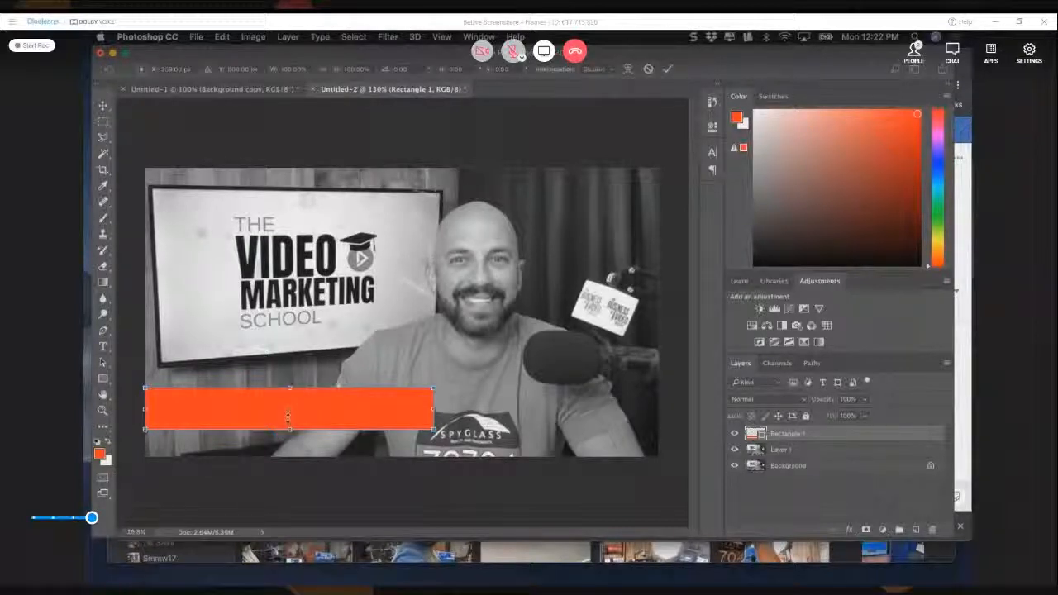
drag(289, 388, 289, 413)
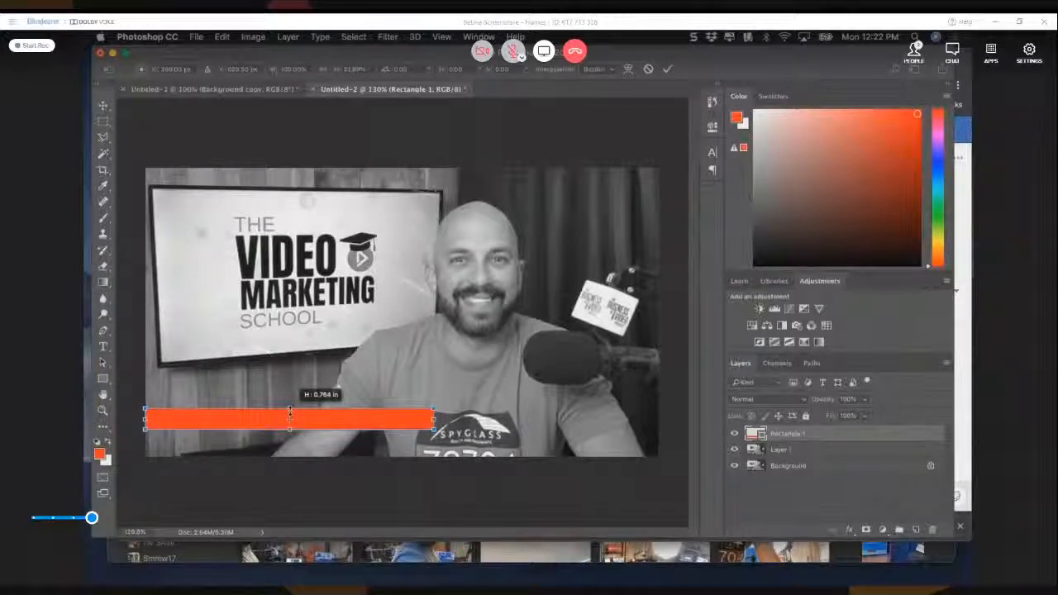
key(Return)
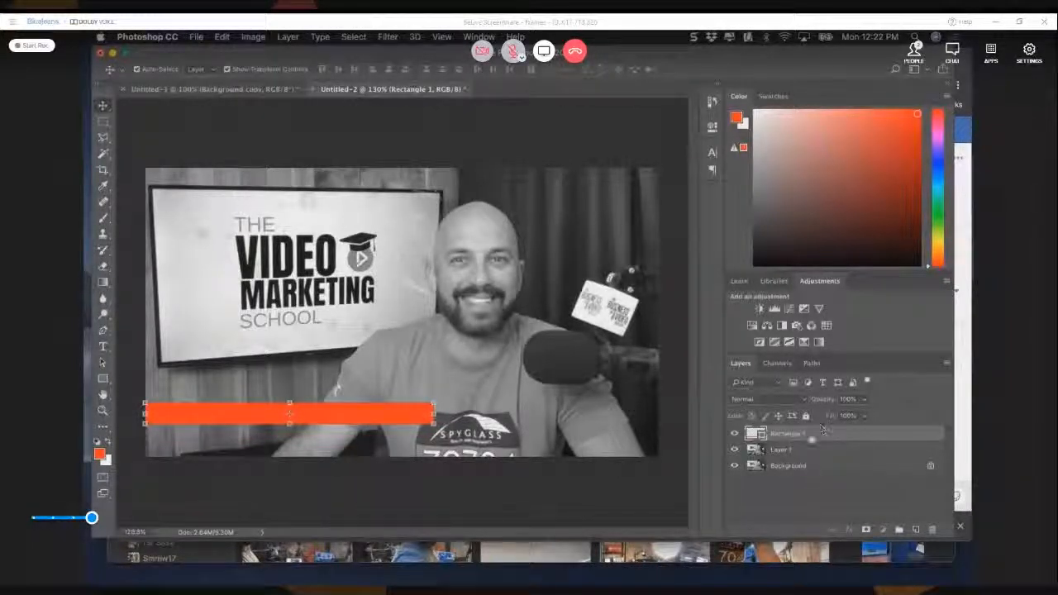
Step: Duplicate the orange bar's layer and place the copy directly beneath the original bar
drag(885, 465, 917, 530)
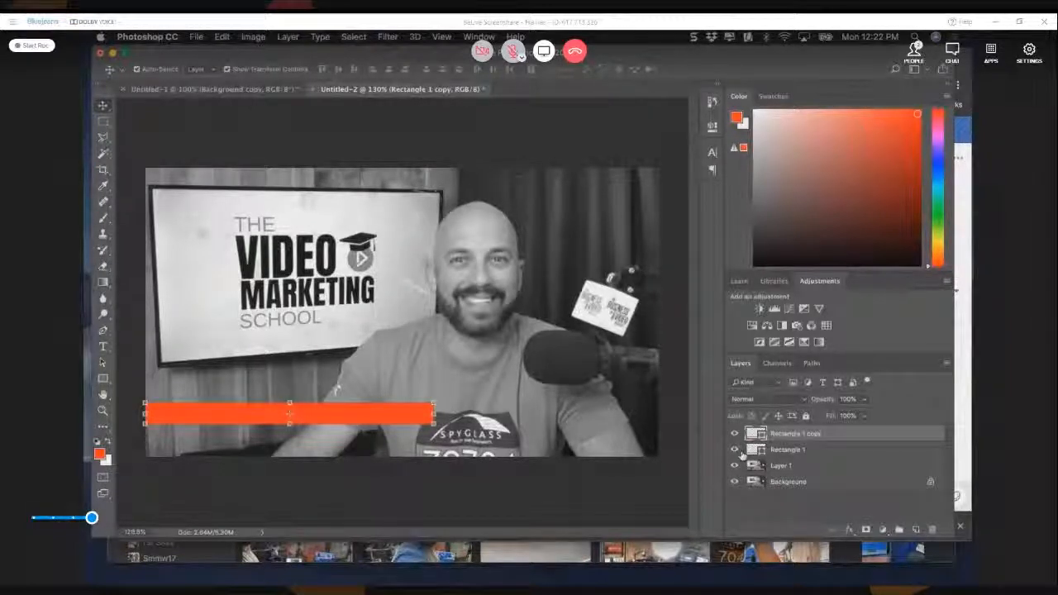
drag(316, 415, 315, 419)
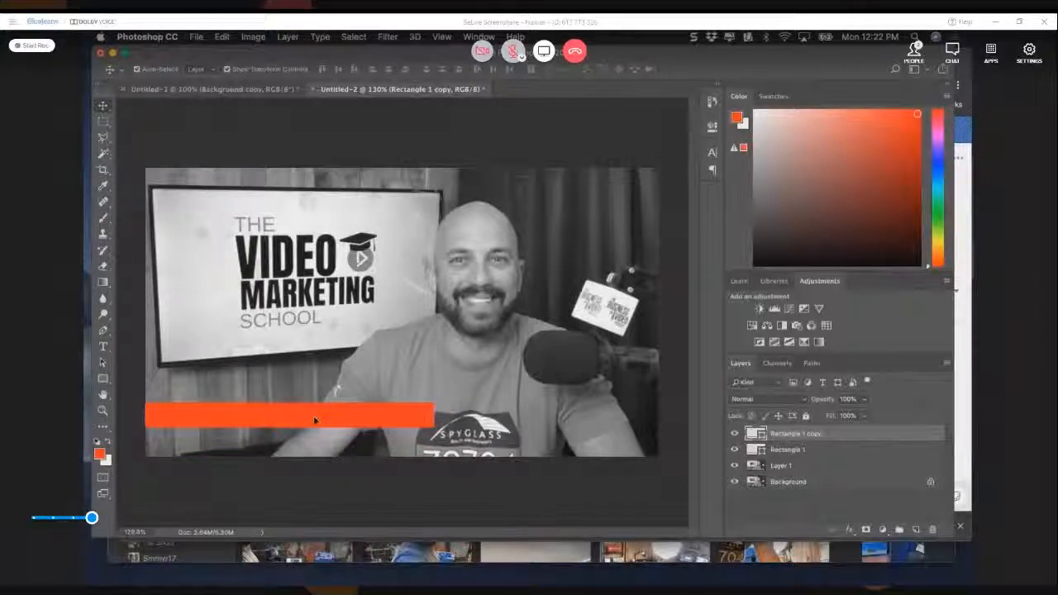
drag(314, 420, 314, 439)
Step: Widen the lower bar past the shirt logo toward the microphone side and extend its height down to the canvas's bottom edge
drag(434, 435, 571, 442)
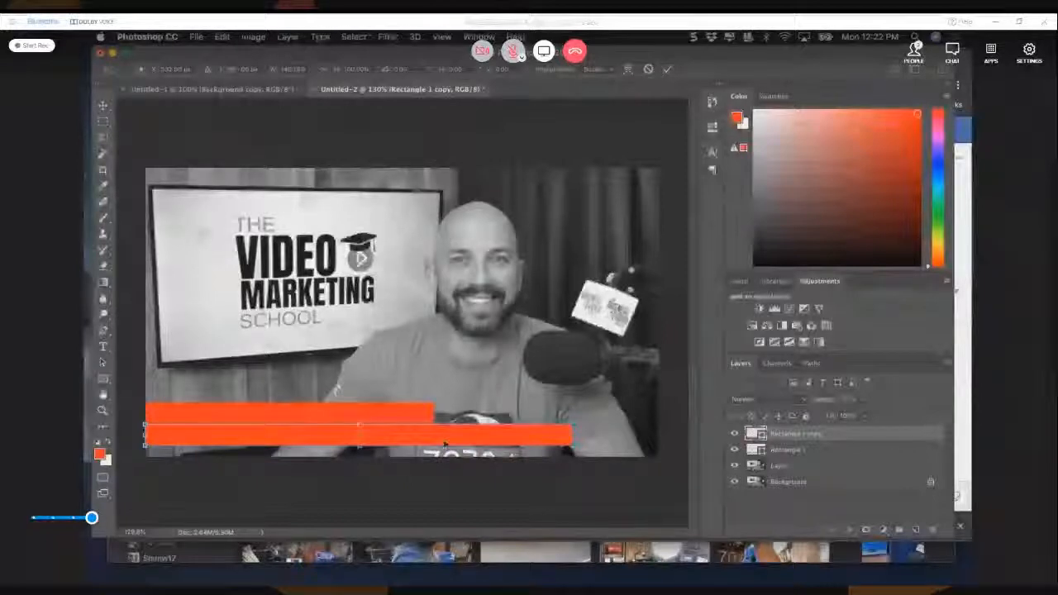
drag(445, 444, 444, 456)
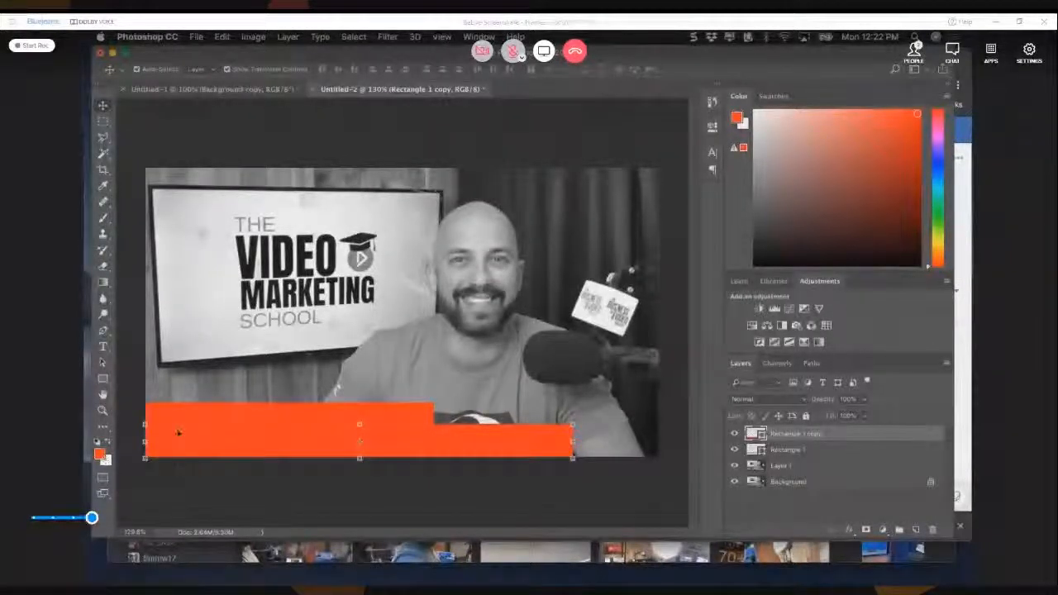
Step: Select the upper, shorter bar and set the foreground colour to near-black
click(231, 411)
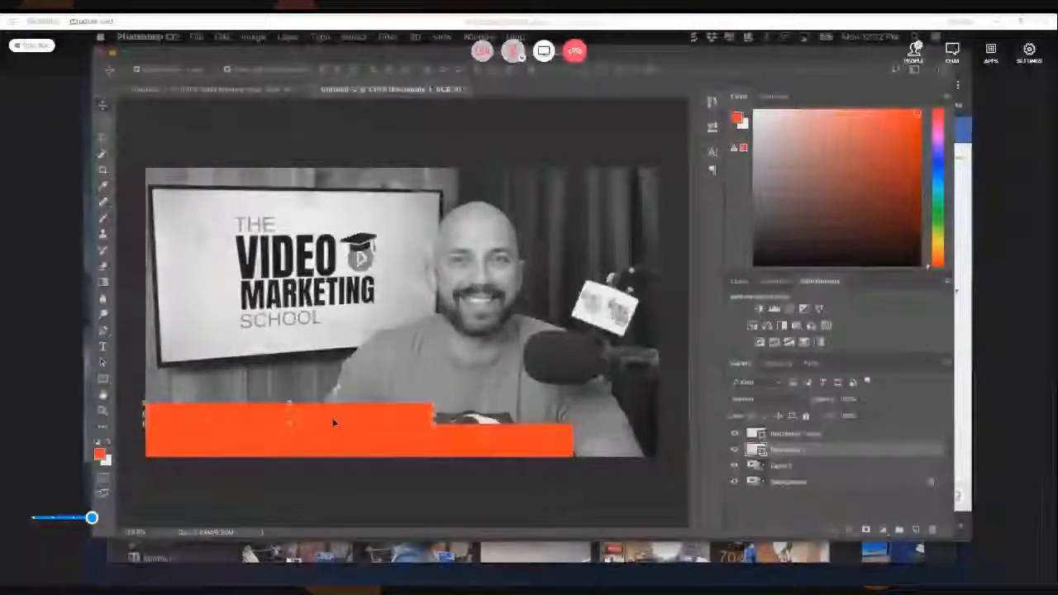
click(100, 454)
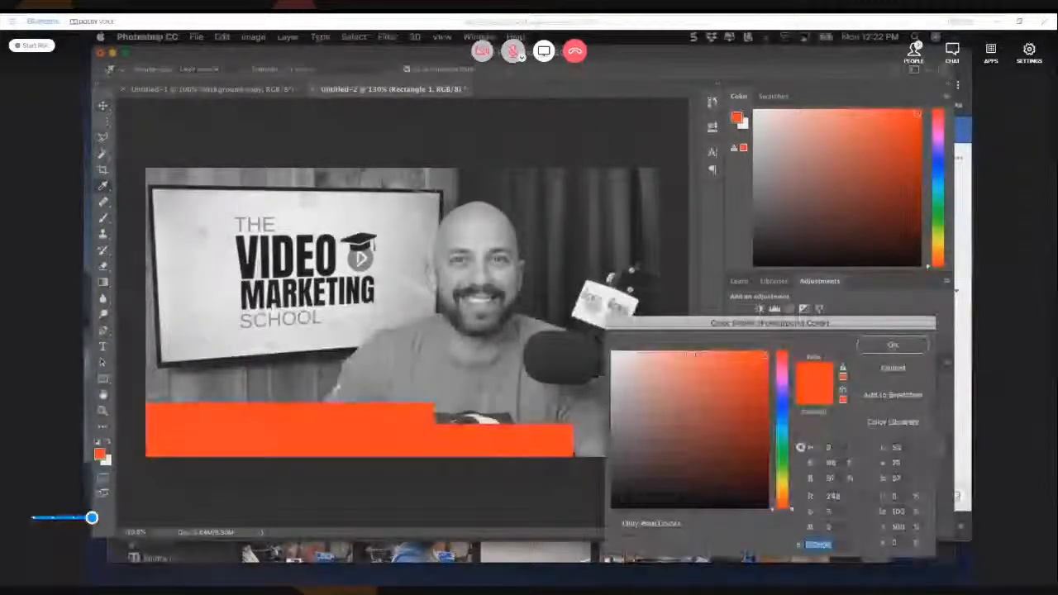
click(614, 505)
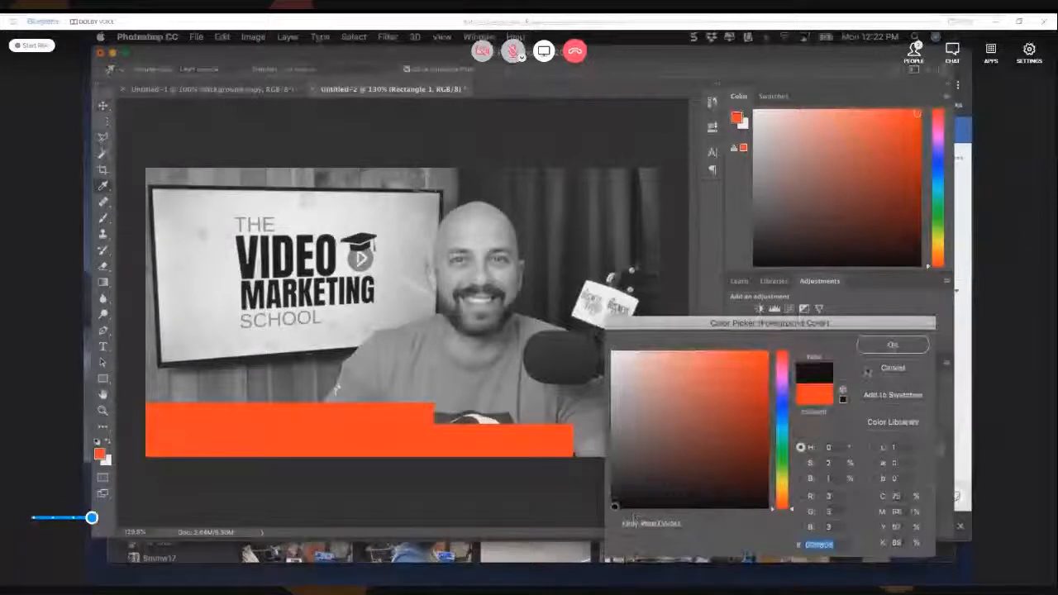
click(880, 347)
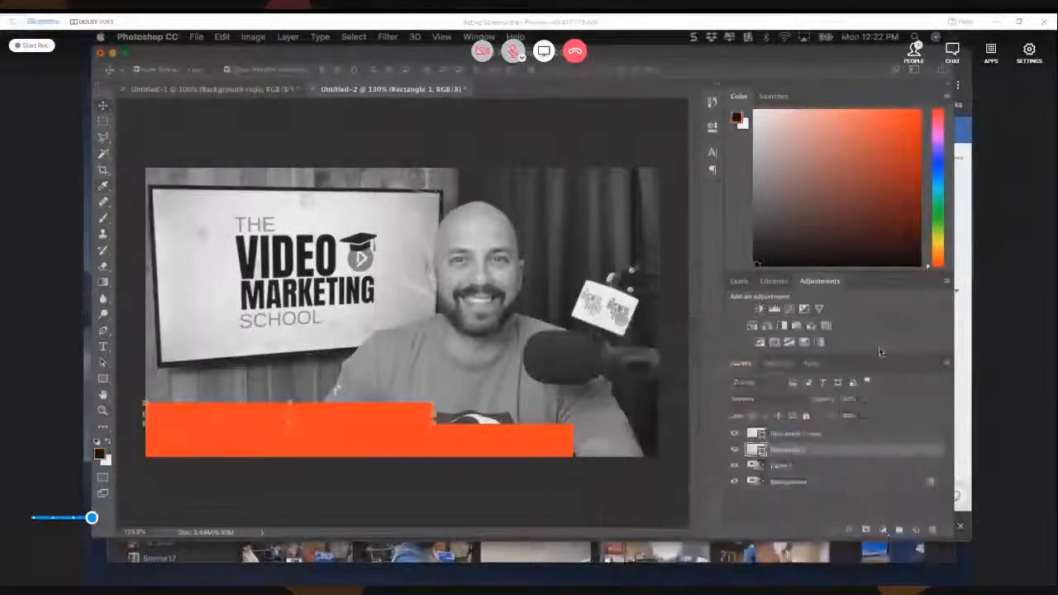
Step: Change the fill colour of the upper, shorter bar to black and deselect the bars
click(779, 436)
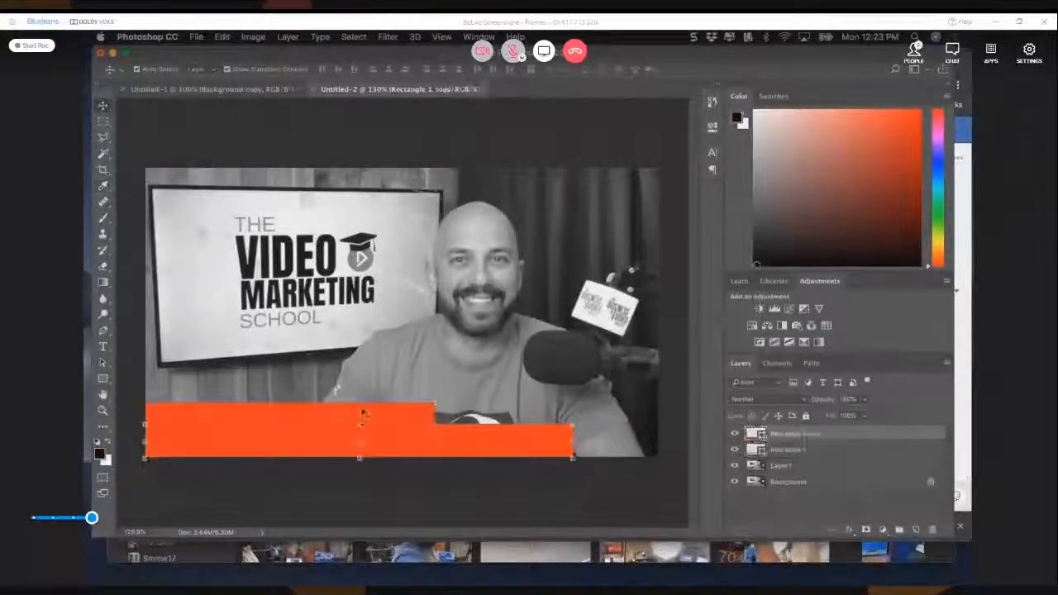
click(362, 411)
click(103, 379)
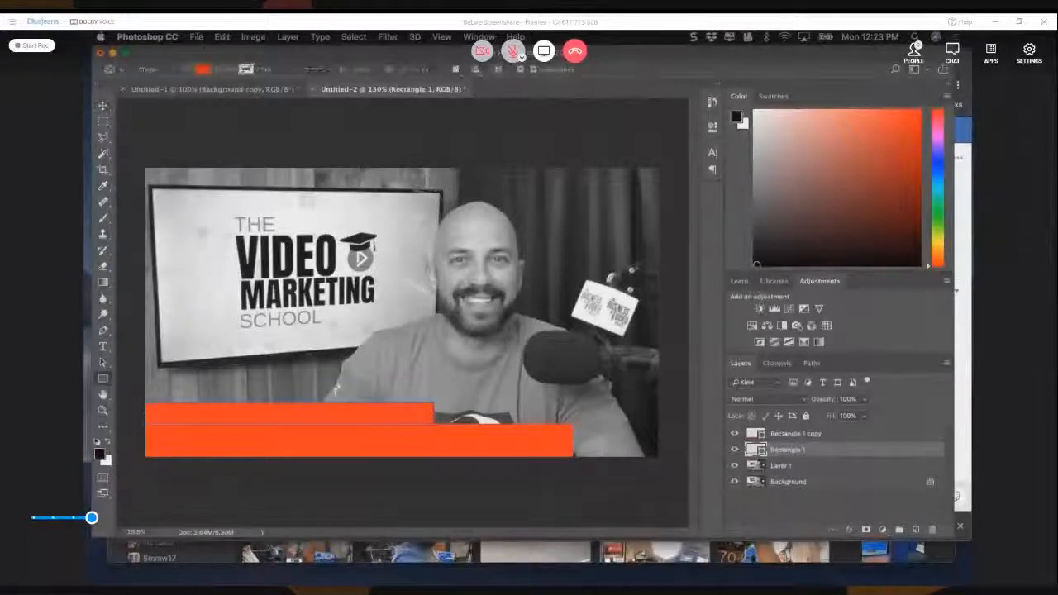
click(202, 68)
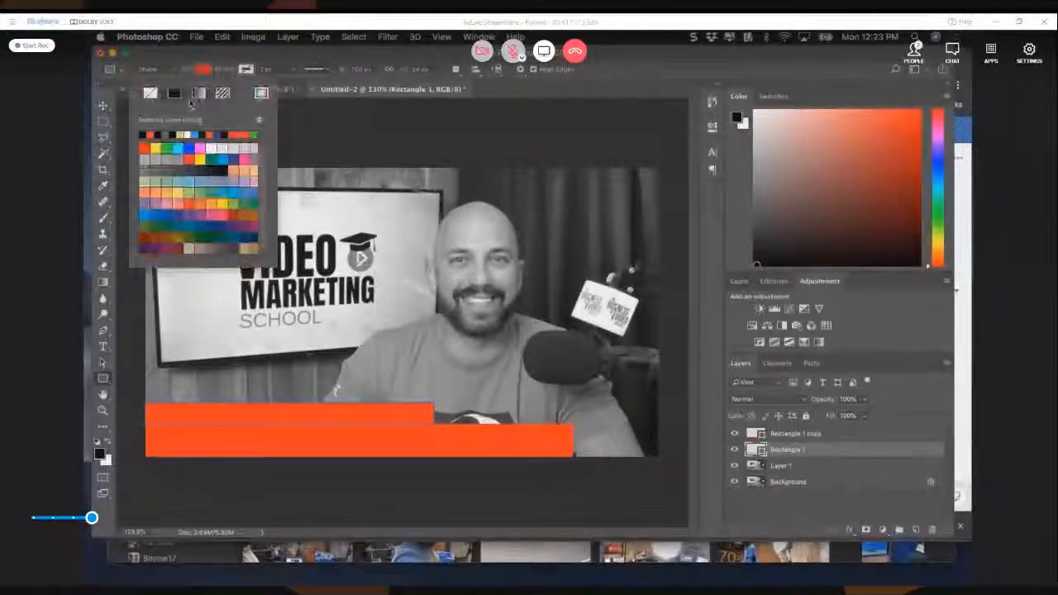
click(144, 134)
key(v)
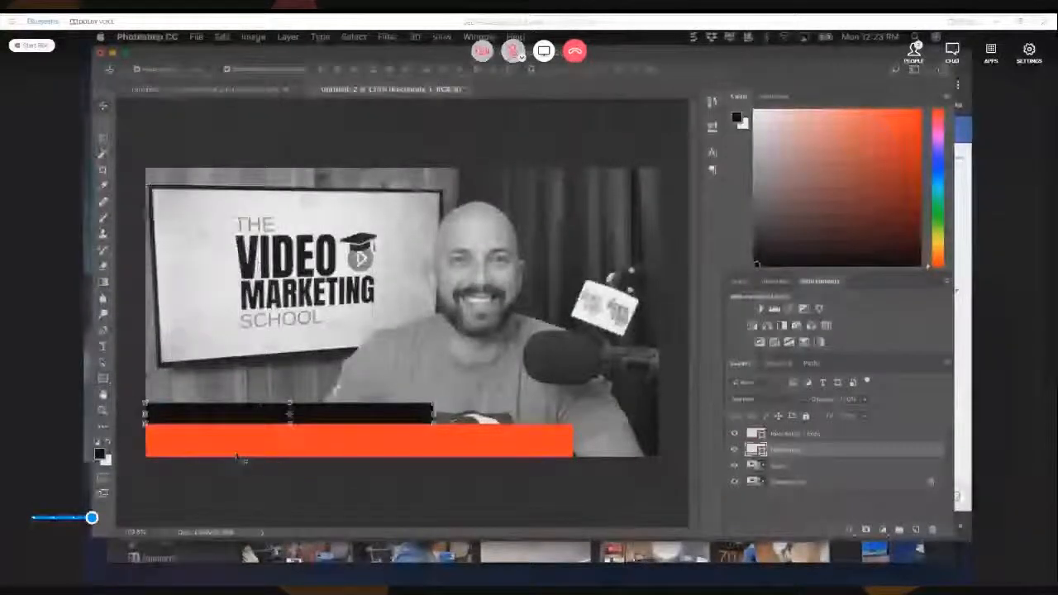
click(237, 453)
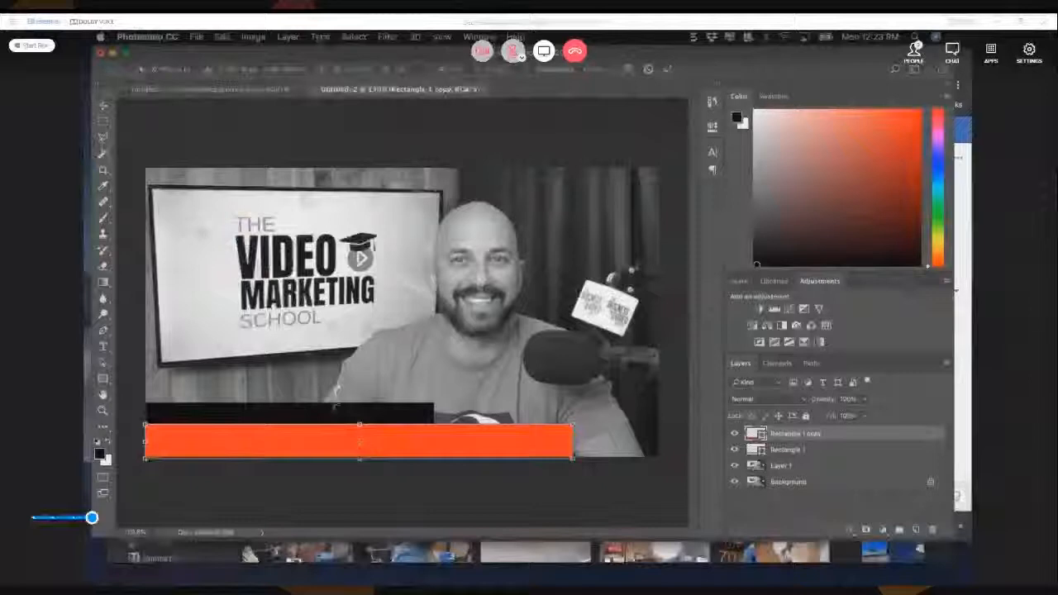
click(190, 483)
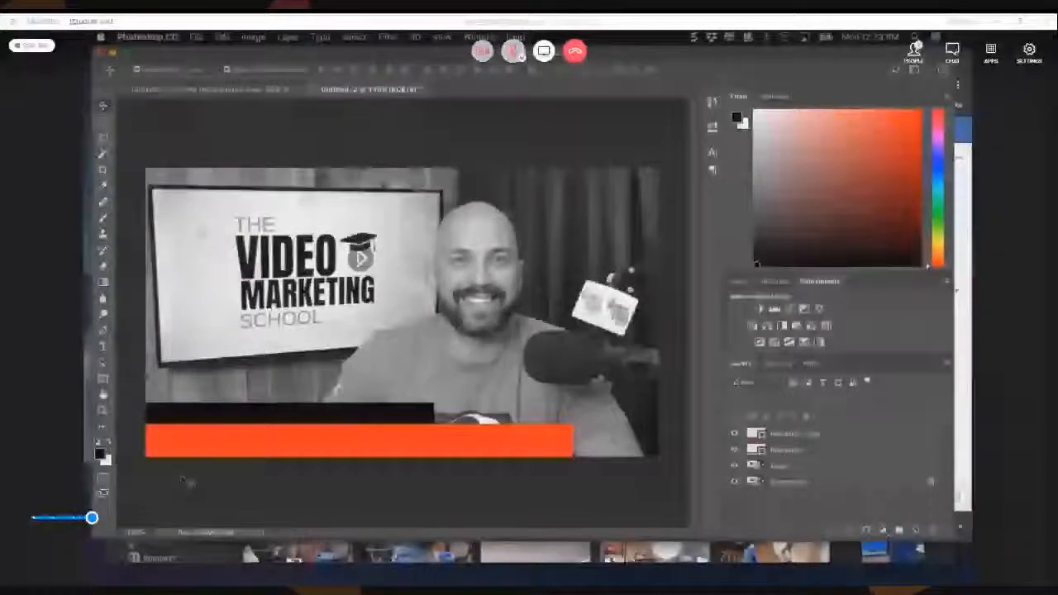
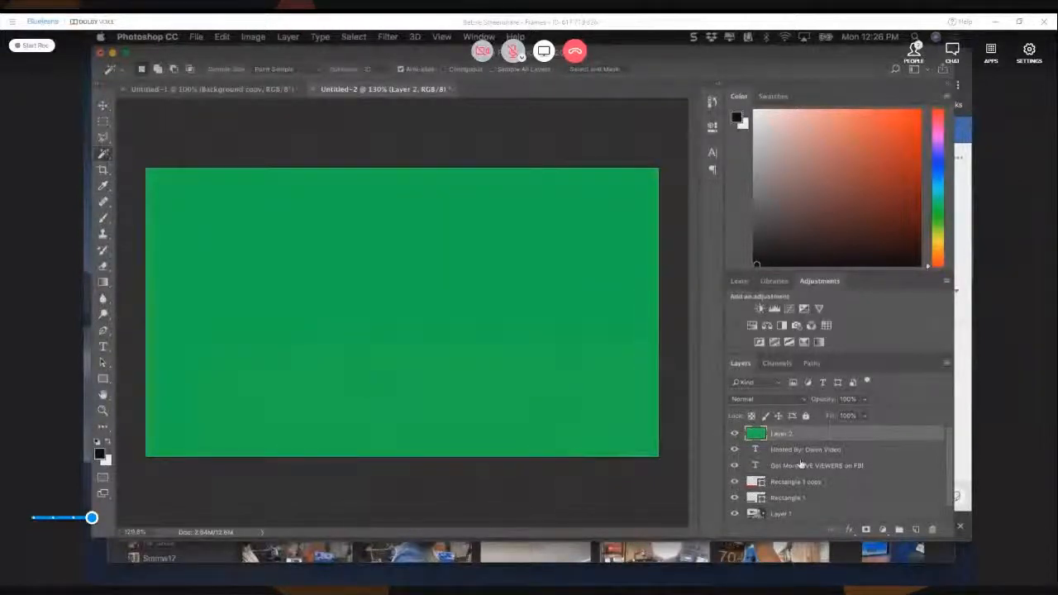
Step: Add a white 10 px stroke positioned inside the edges of the green Layer 2
click(851, 531)
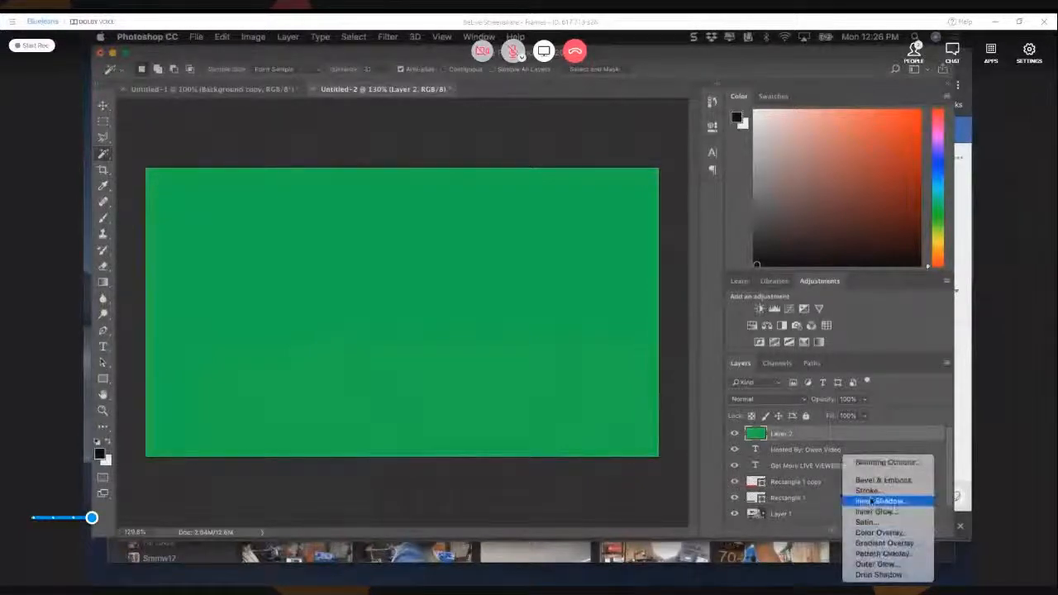
click(870, 492)
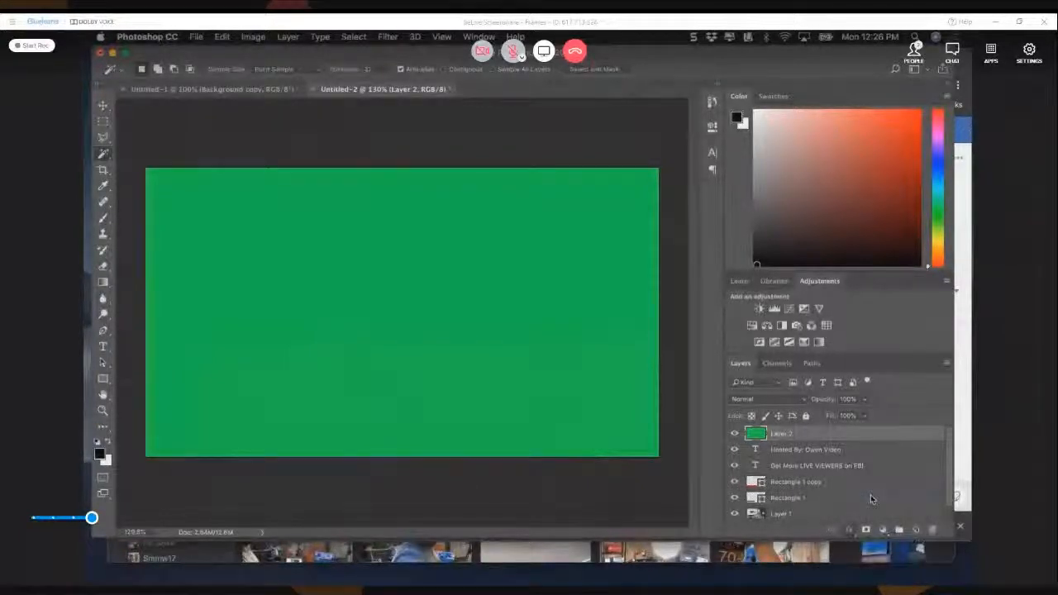
drag(483, 156, 614, 227)
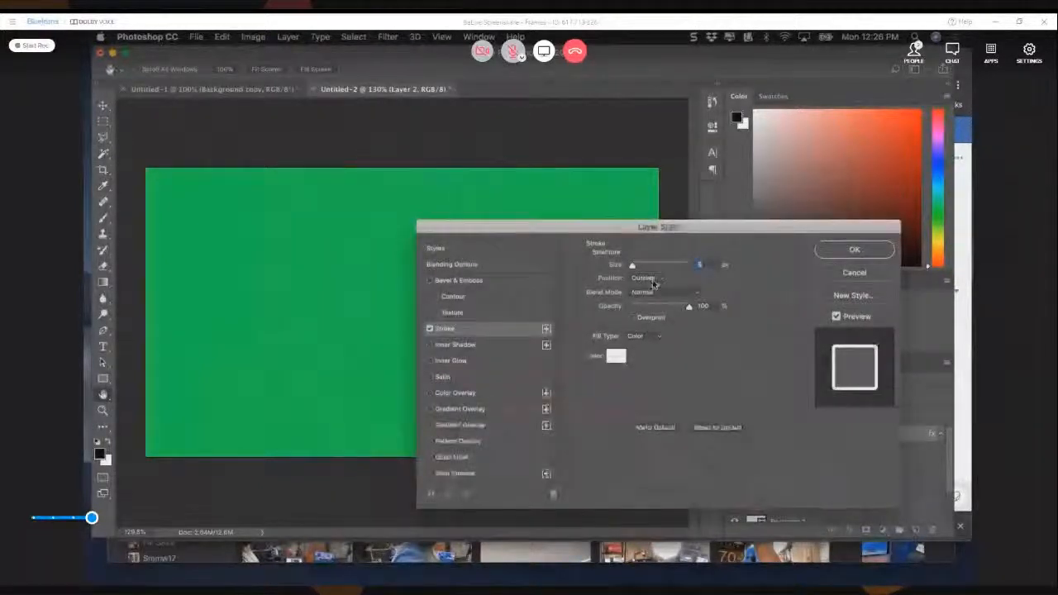
click(650, 286)
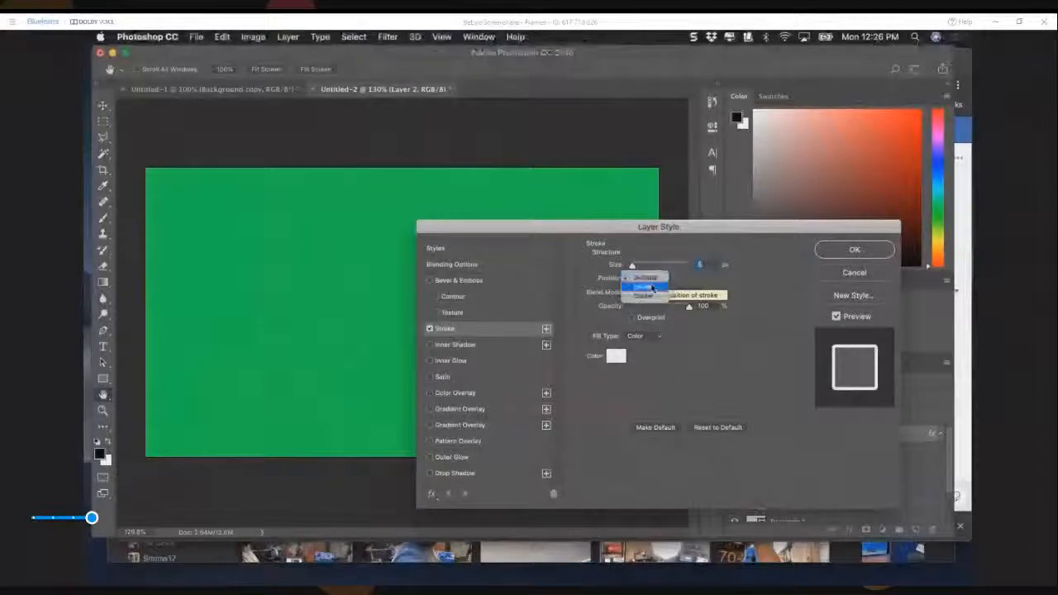
click(651, 286)
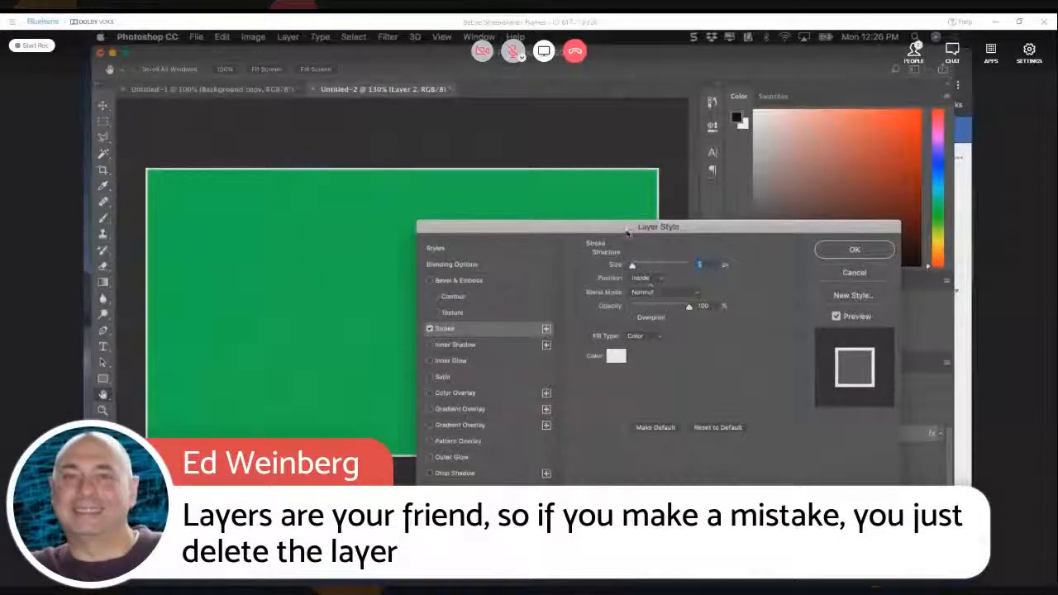
mouse_move(626, 234)
mouse_down()
mouse_move(725, 250)
mouse_move(666, 234)
mouse_move(646, 215)
mouse_move(657, 248)
mouse_up()
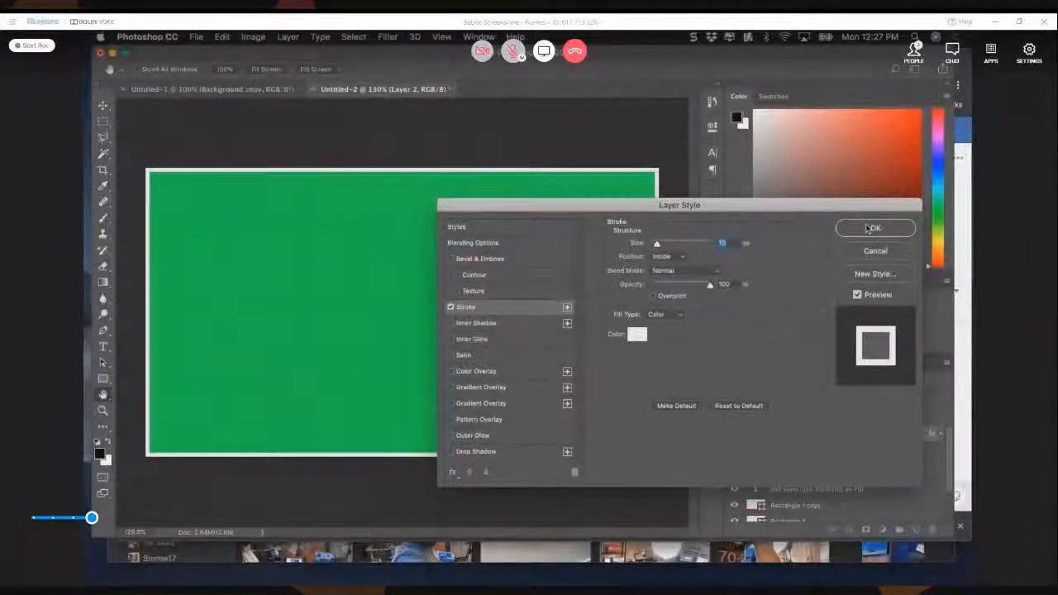
click(868, 229)
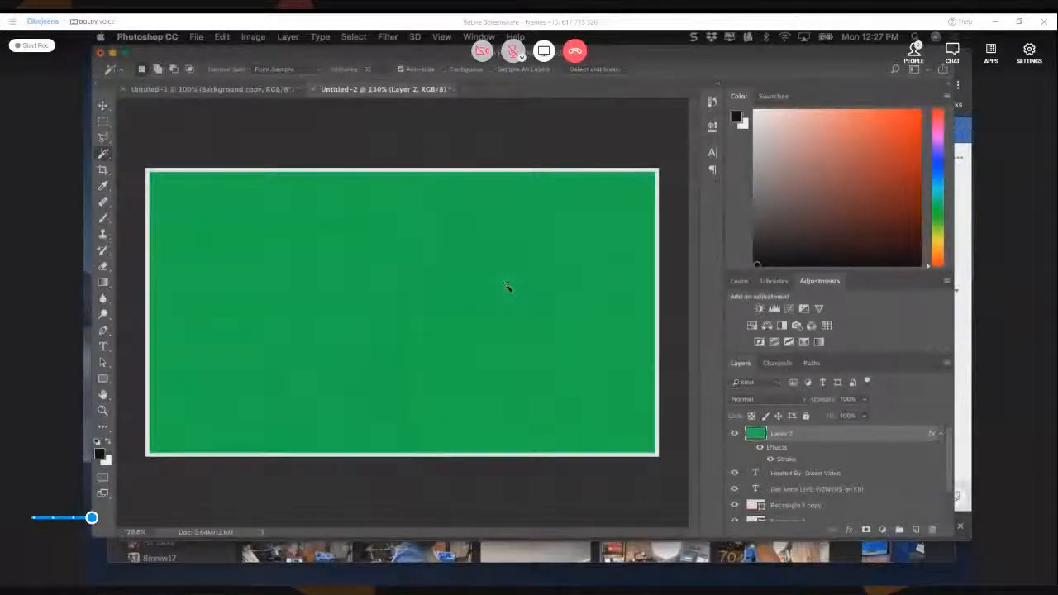
Step: Rasterize the green layer's style so its stroke becomes pixels, and deselect the layer
key(v)
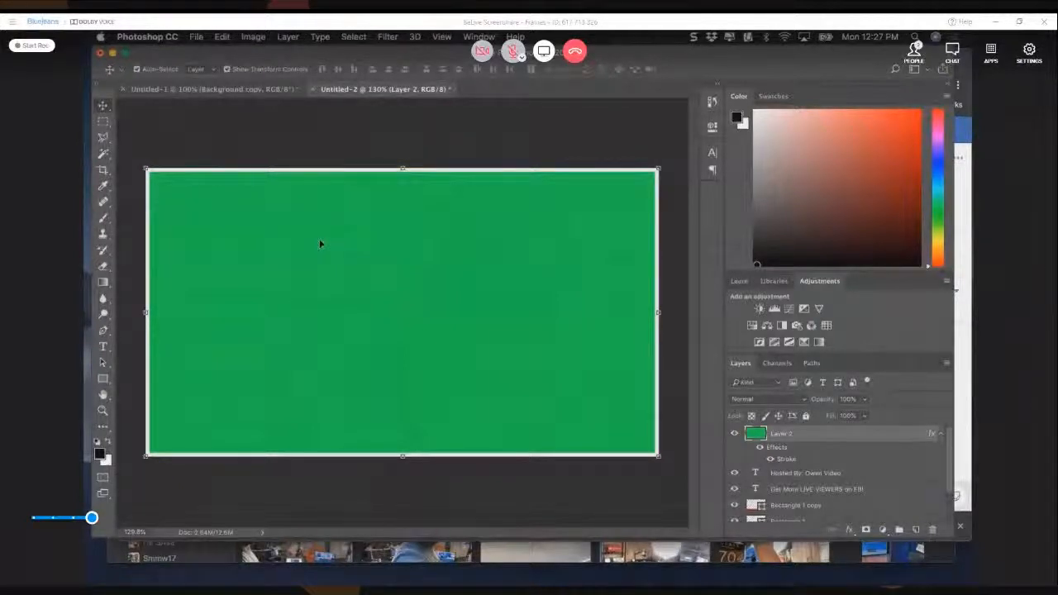
click(287, 37)
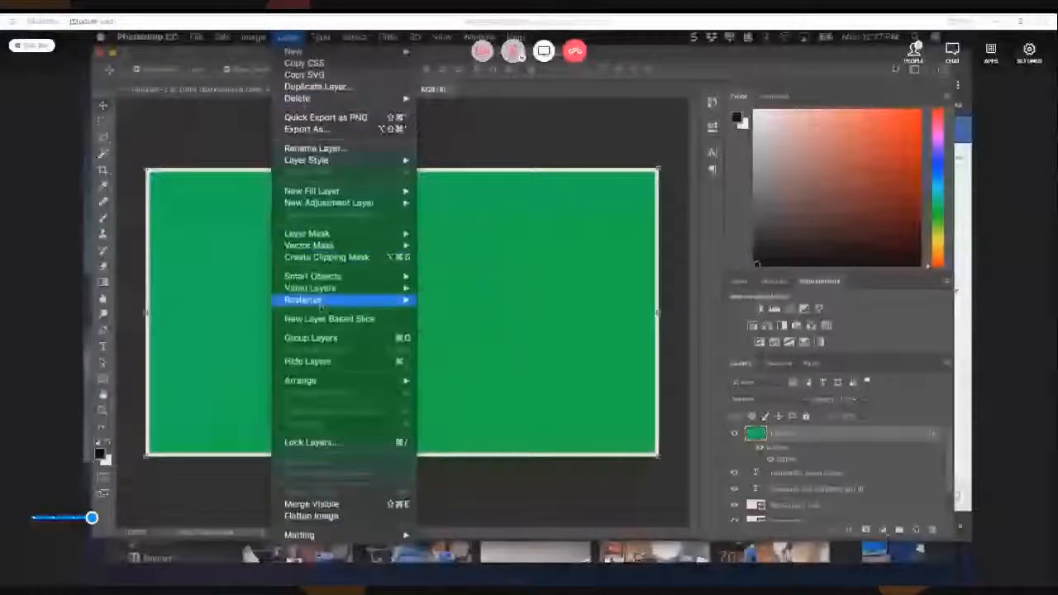
mouse_move(320, 305)
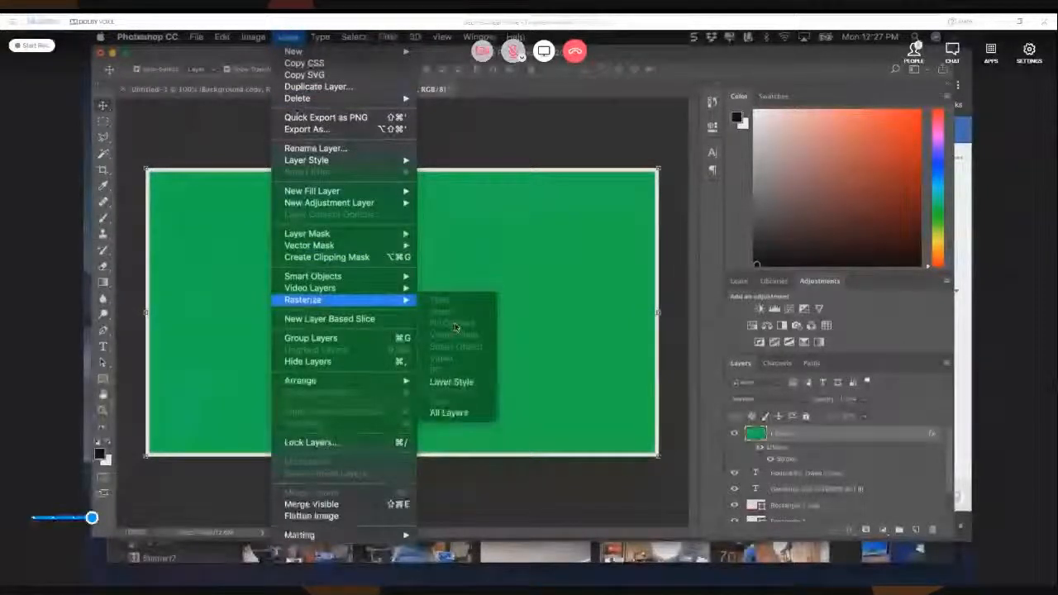
click(466, 390)
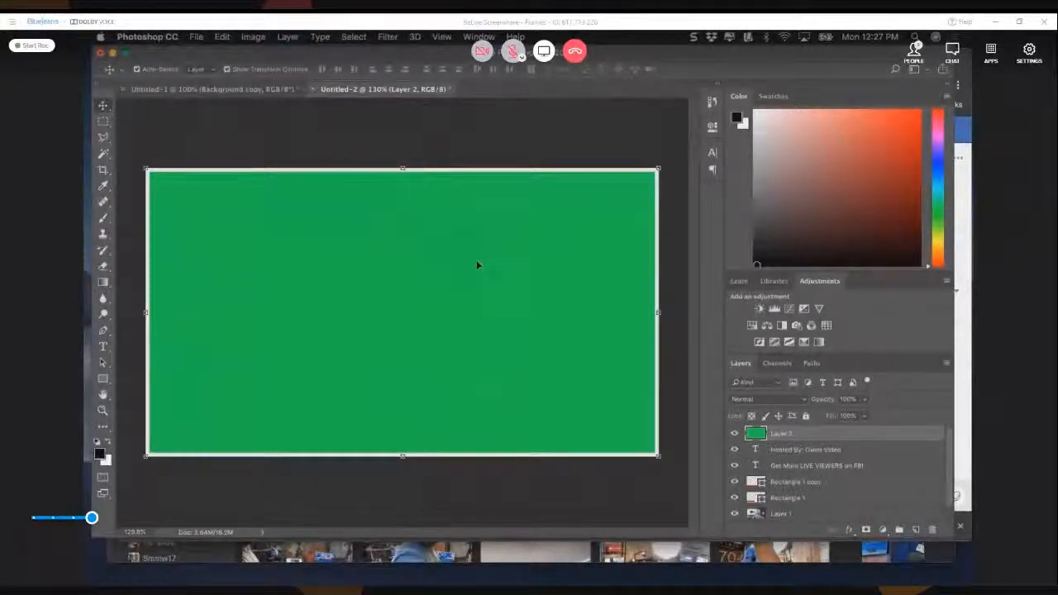
click(460, 153)
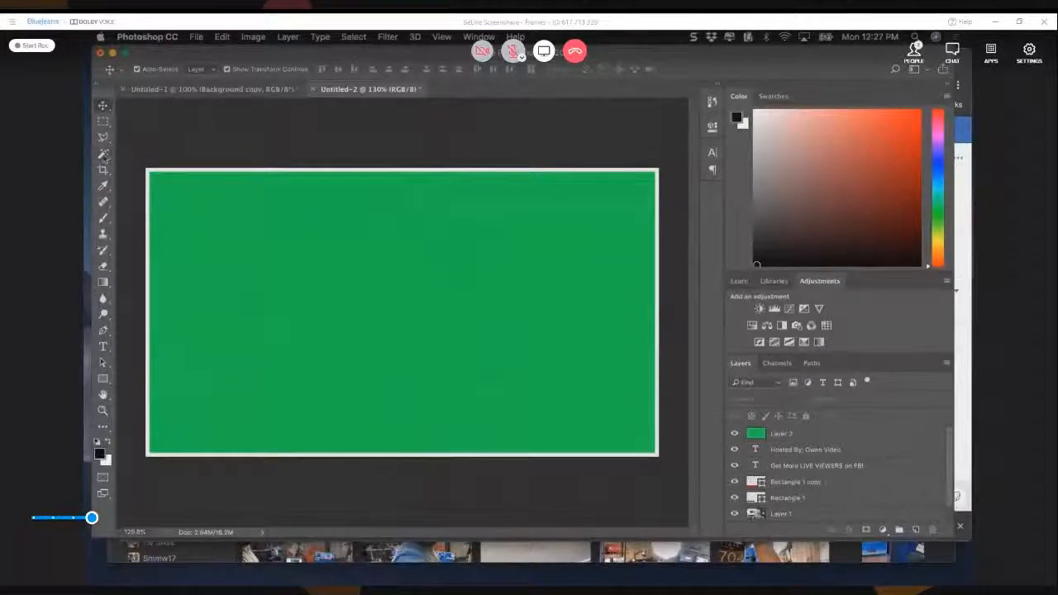
Step: Select the green area of Layer 2 with the Magic Wand and delete it, leaving only the white border
click(103, 153)
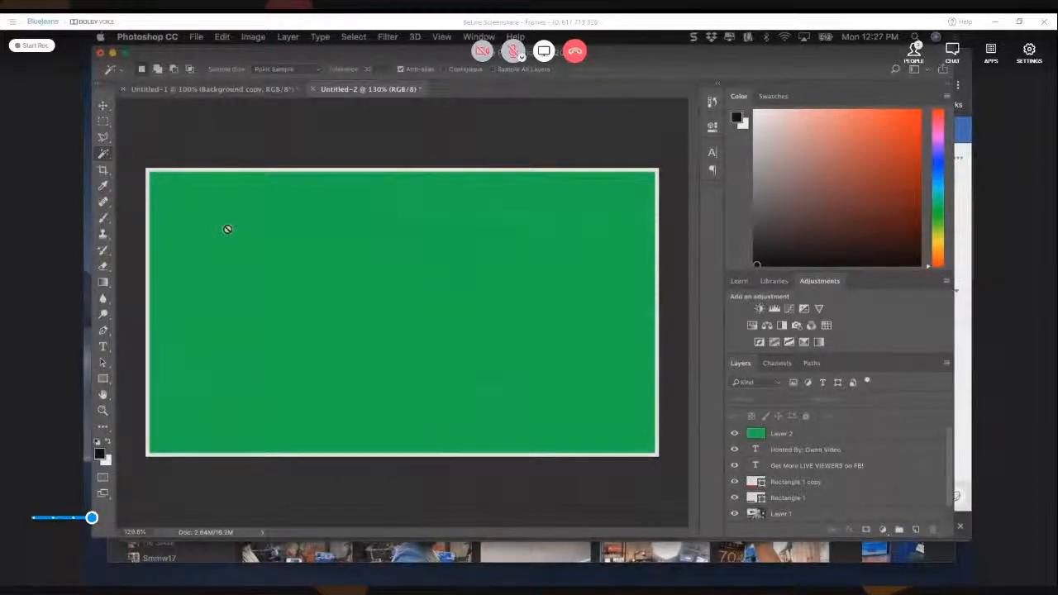
click(826, 433)
click(446, 310)
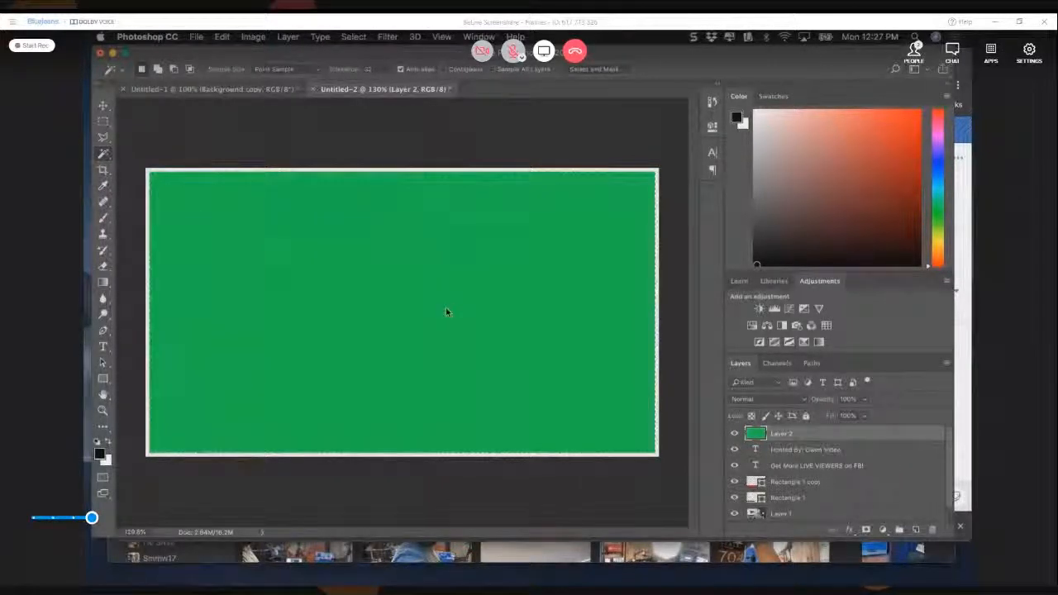
key(Delete)
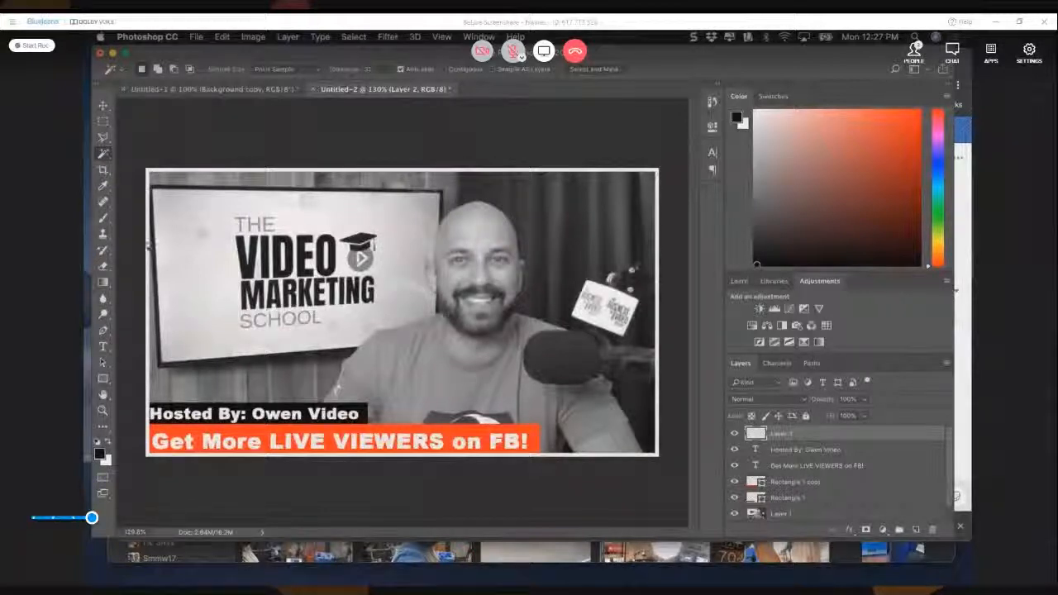
Step: Fill the selected white border with the orange sampled from the lower bar
click(221, 36)
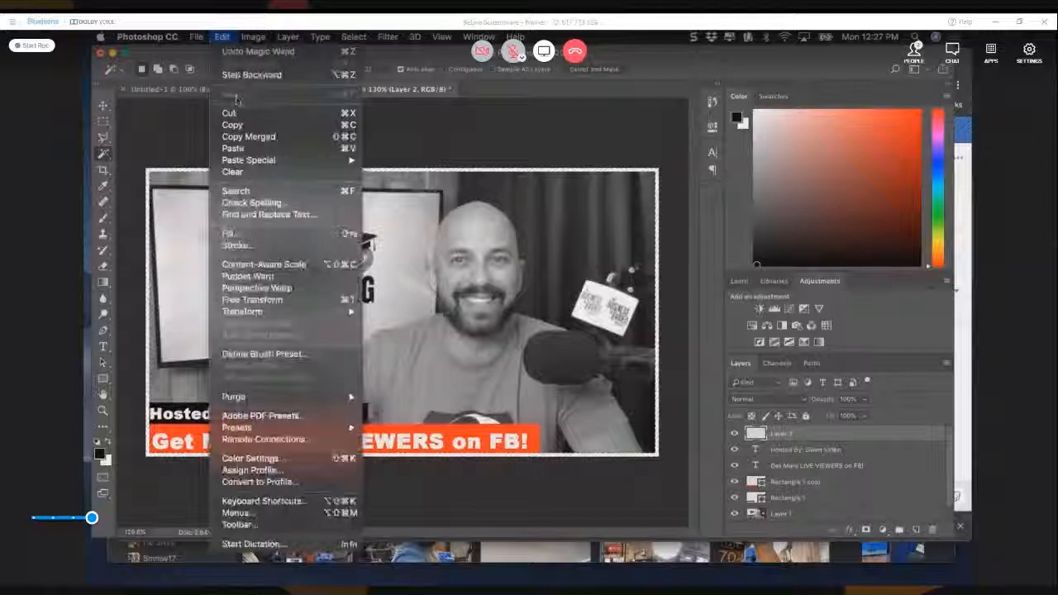
click(231, 233)
click(648, 222)
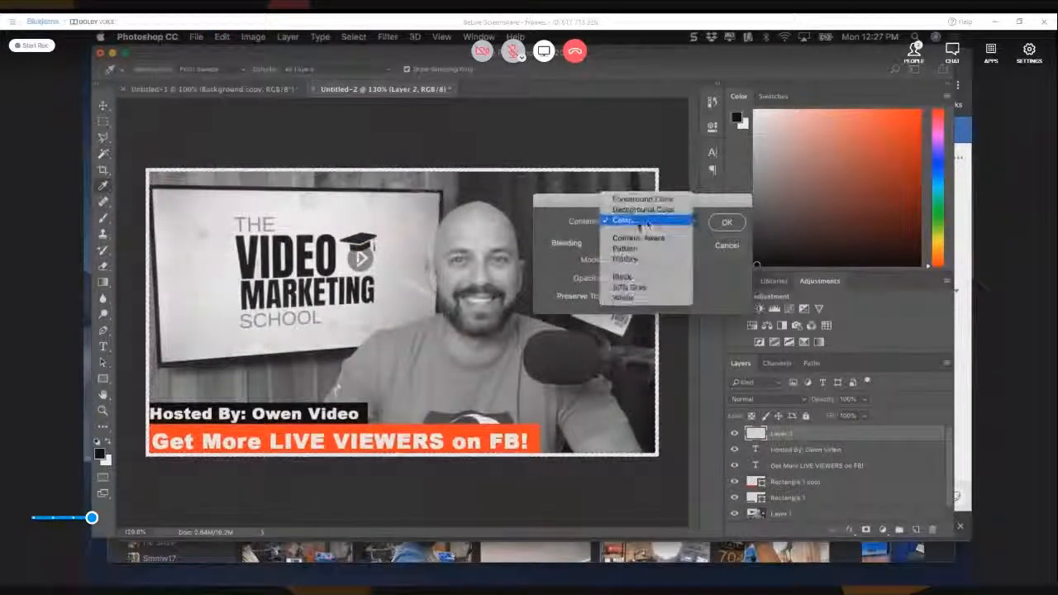
click(637, 225)
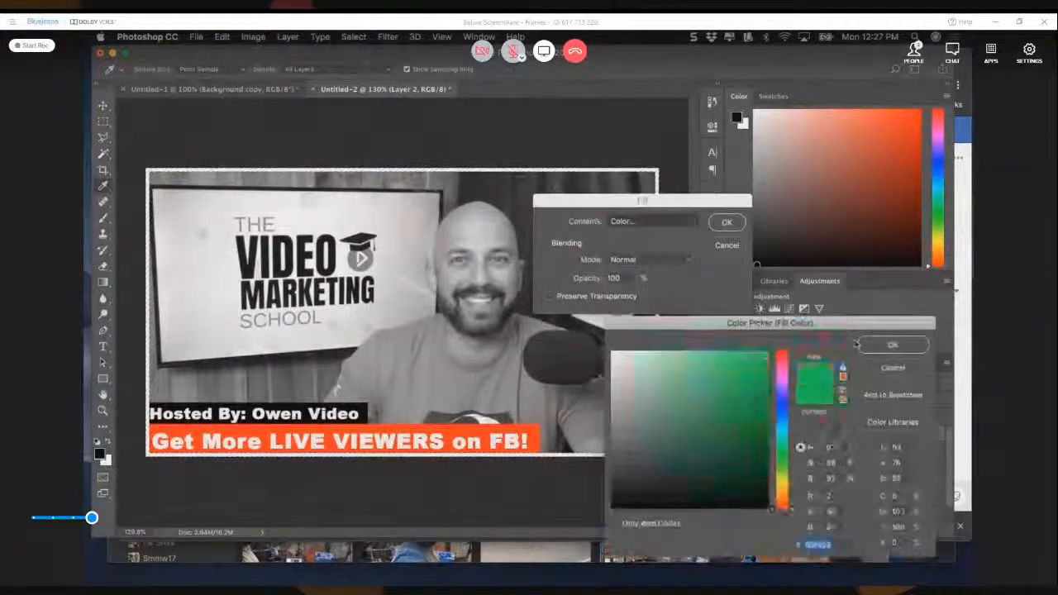
click(533, 434)
click(893, 345)
click(726, 222)
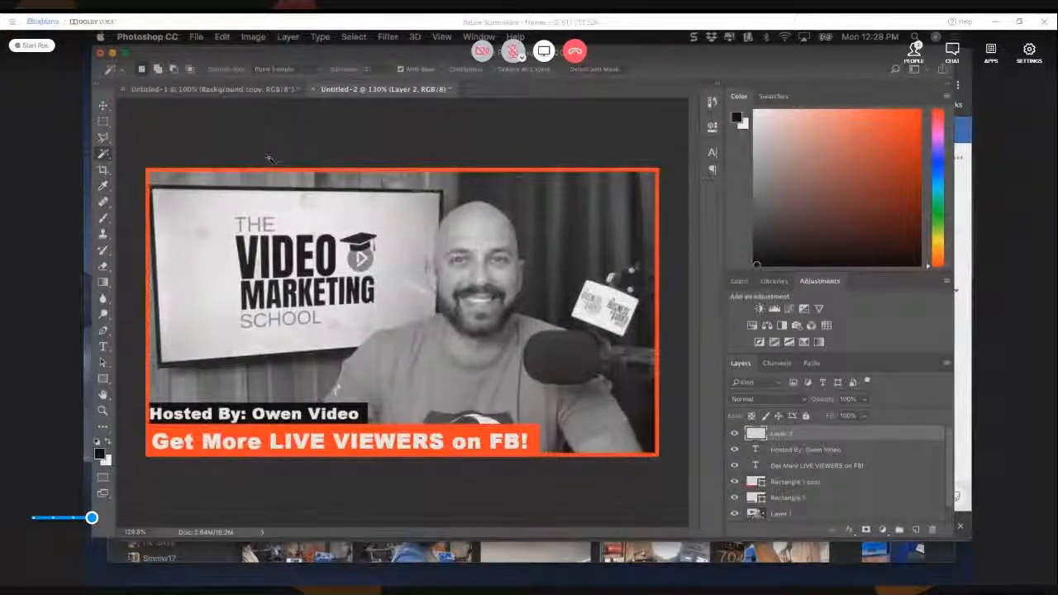
Step: Nudge the "Hosted By" text and the "Get More LIVE VIEWERS on FB!" headline slightly right, away from the orange border
click(103, 105)
click(215, 406)
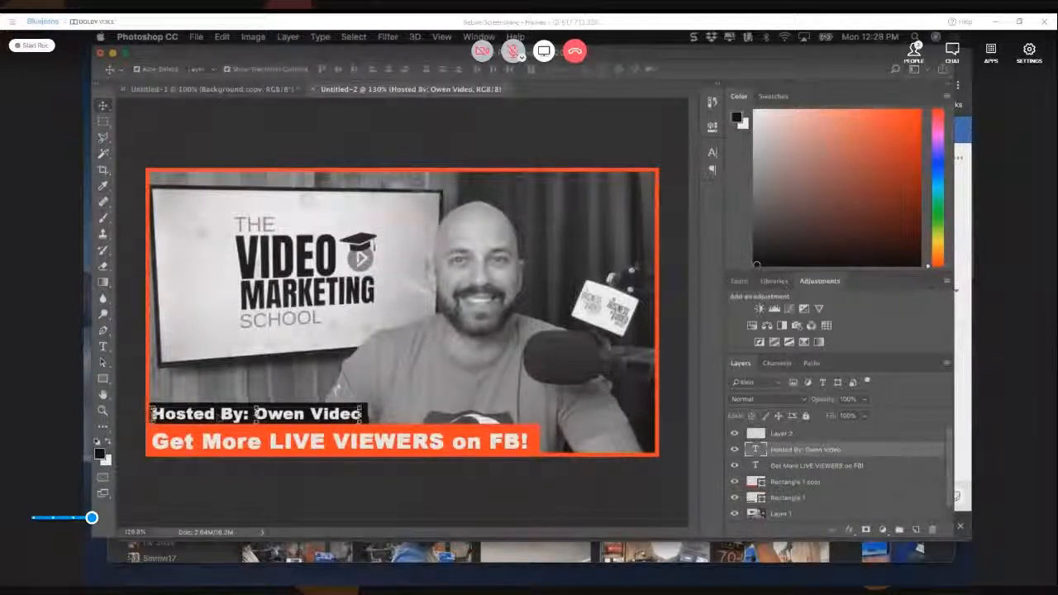
click(211, 444)
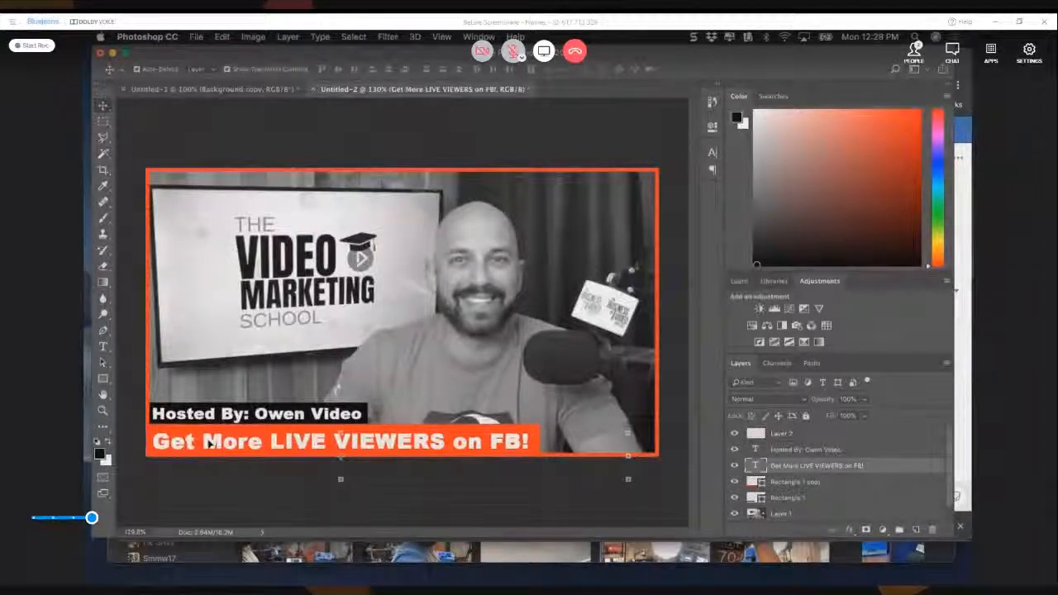
click(132, 393)
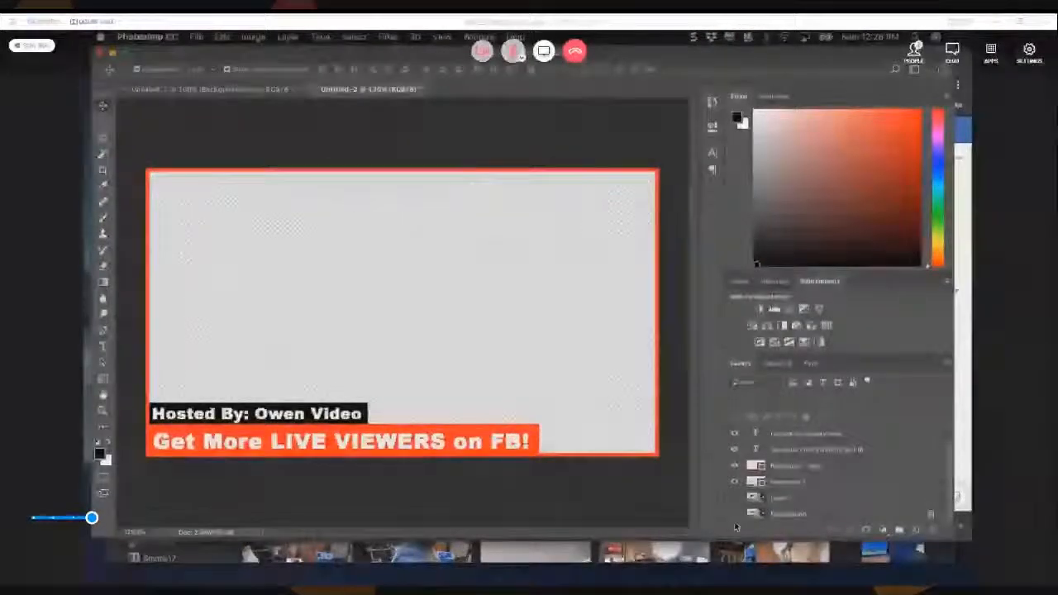
Step: Save a copy of the frame to the Desktop as the PNG "BeLive Frame Test1" with medium file size
click(197, 38)
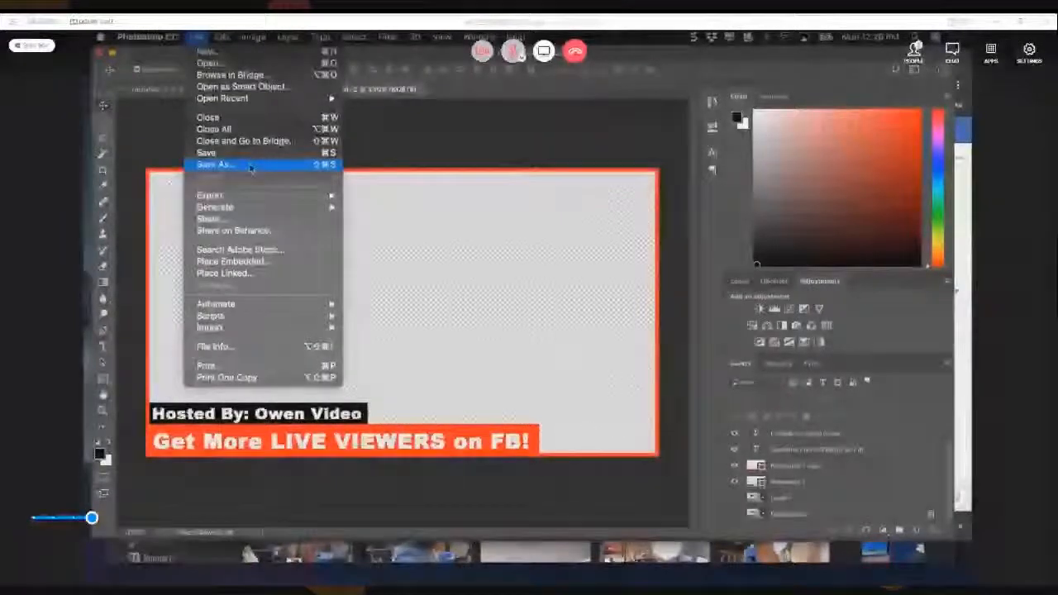
click(252, 165)
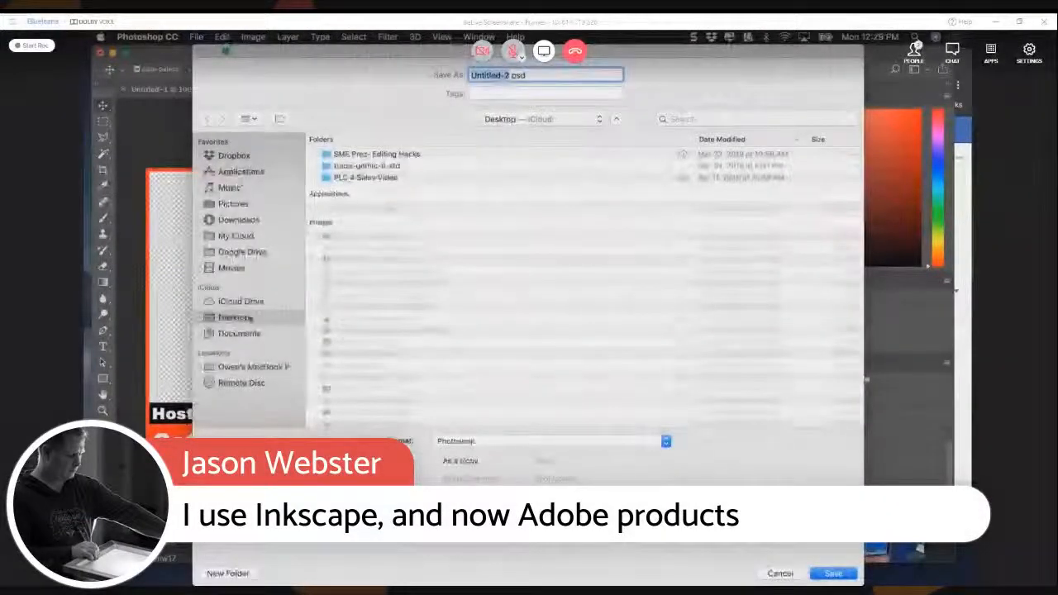
click(495, 441)
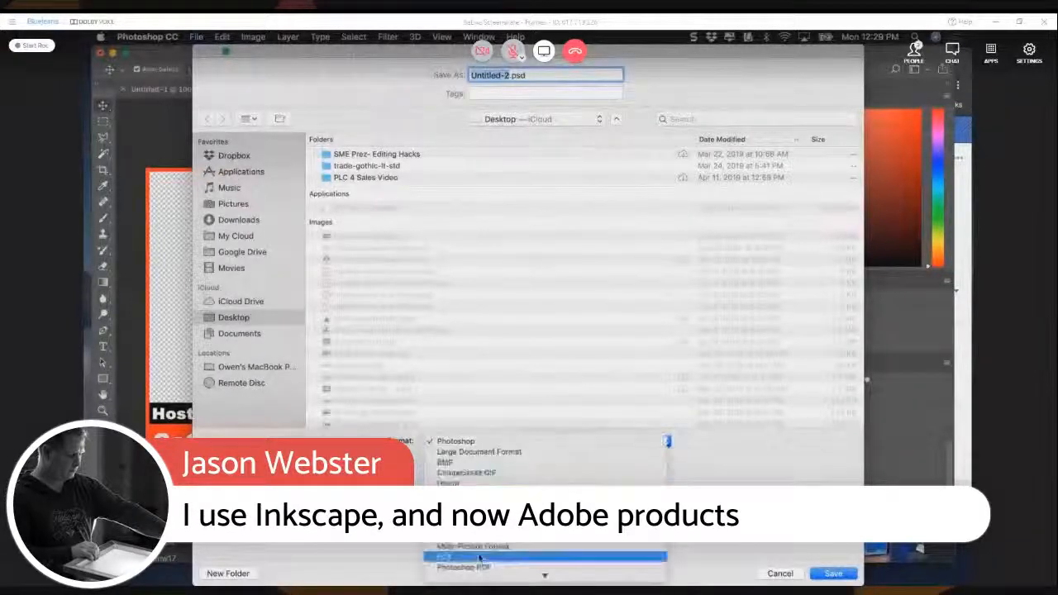
click(487, 567)
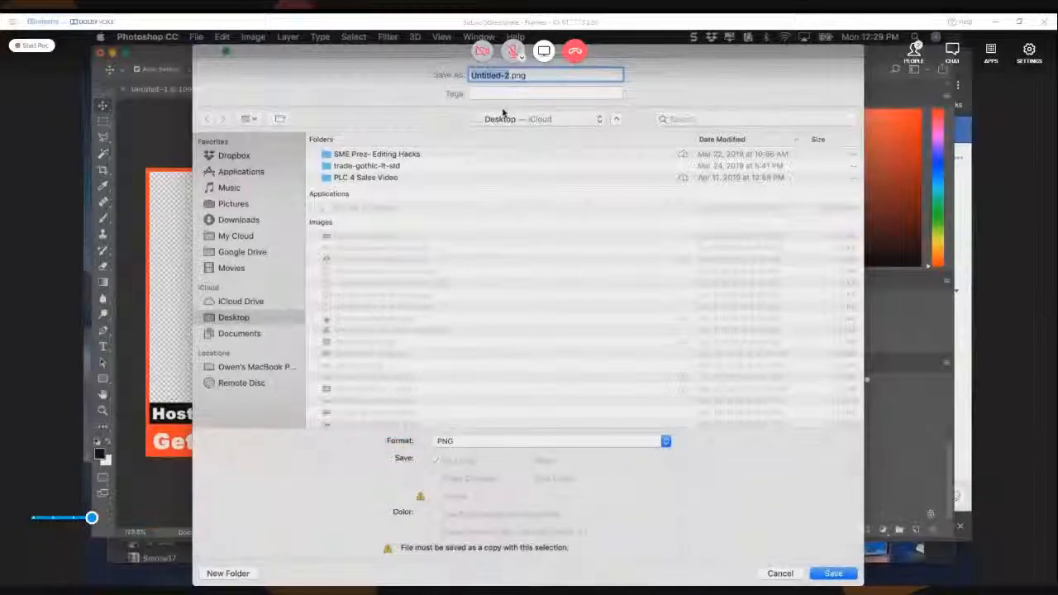
text(BeLive)
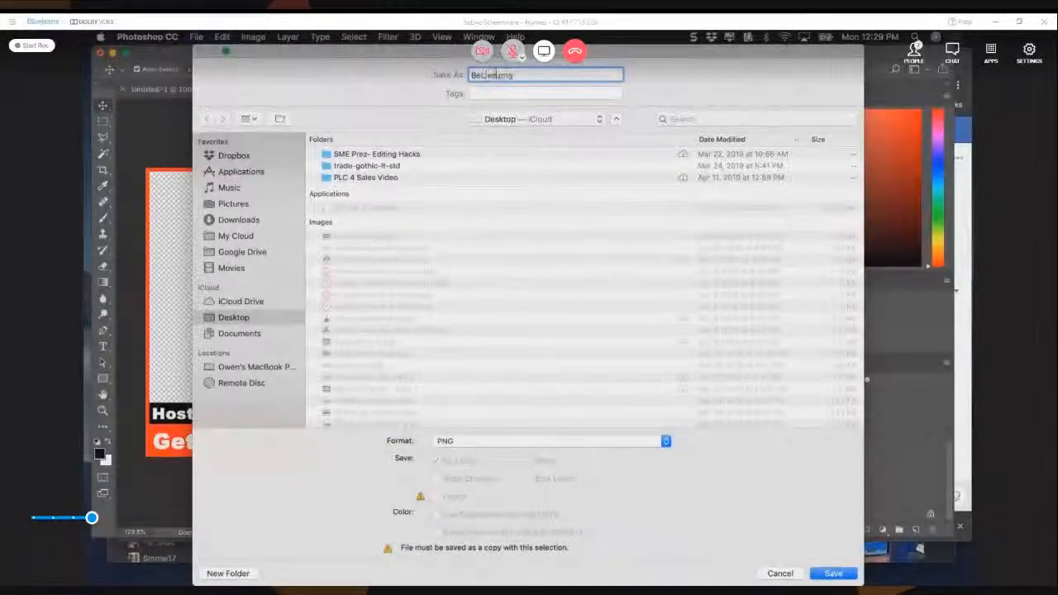
text( Frame 5)
text(est1)
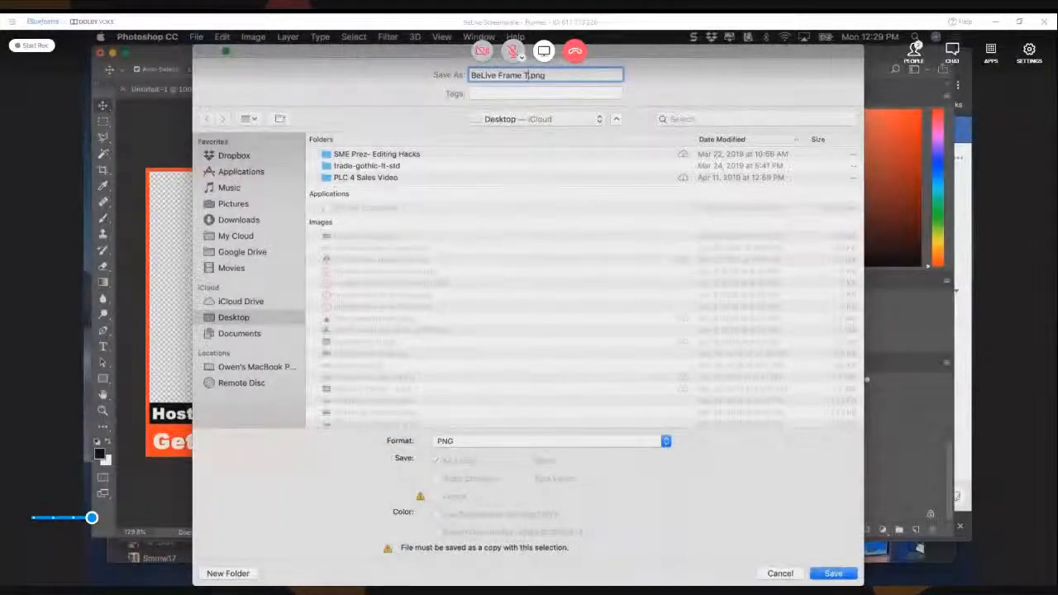
key(Return)
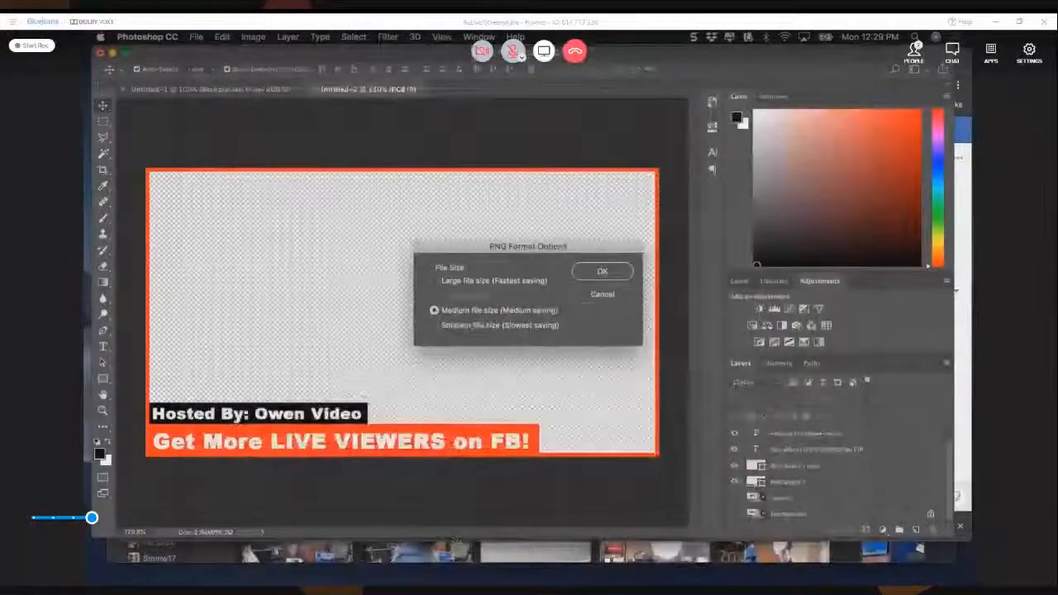
click(586, 274)
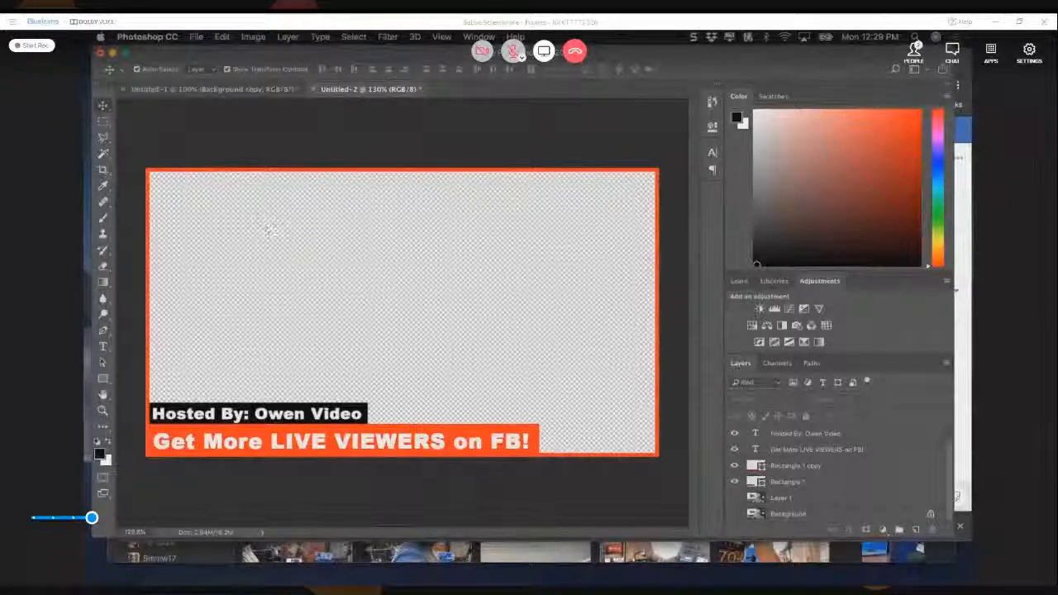
Step: Replace the headline text in the orange bar with "How to Make GREAT Thumbnails!"
click(104, 347)
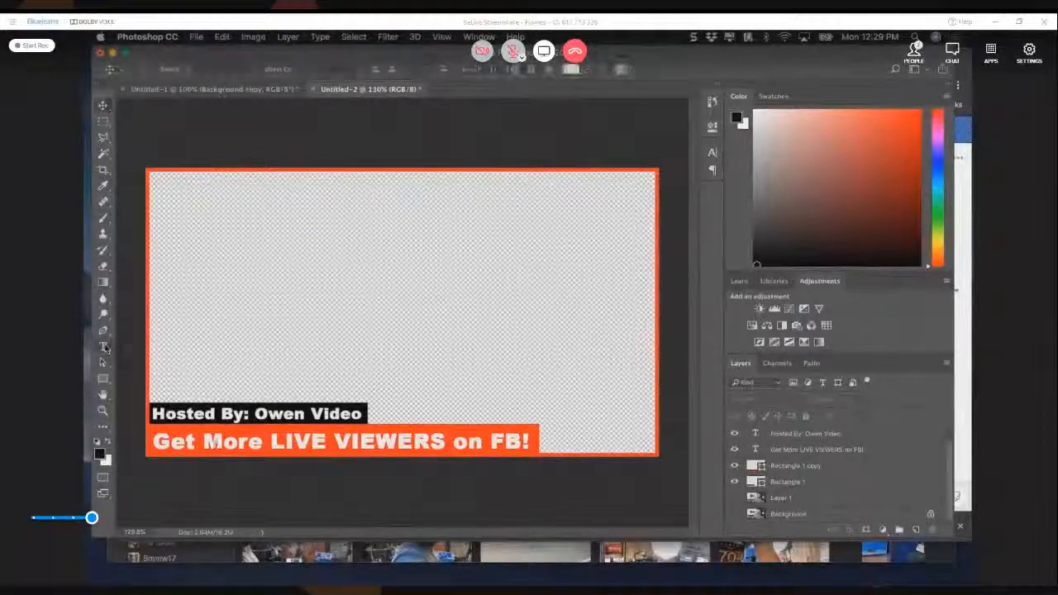
click(275, 442)
key(super+a)
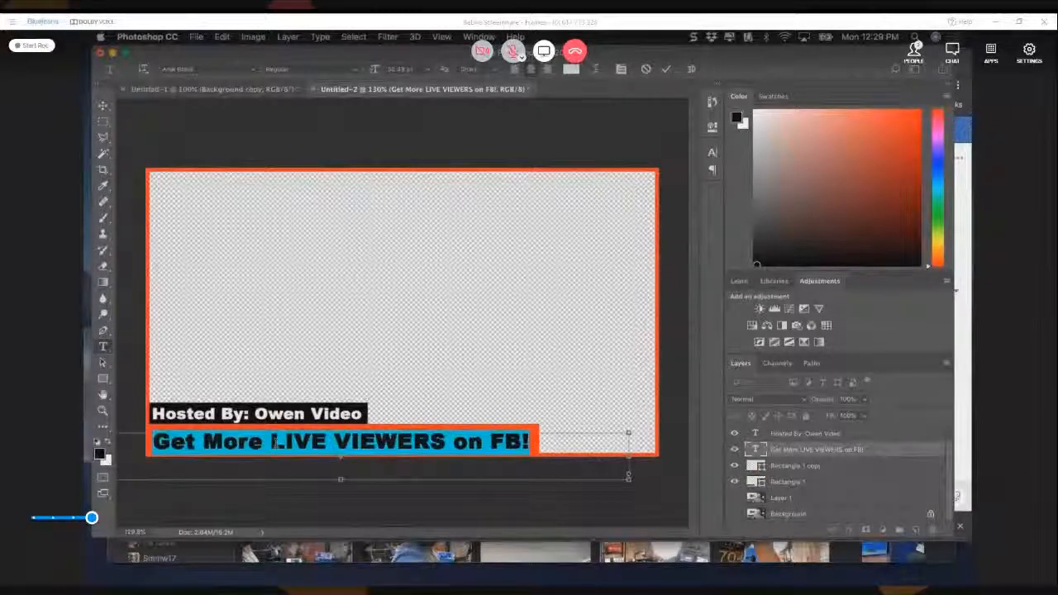
text(How to M)
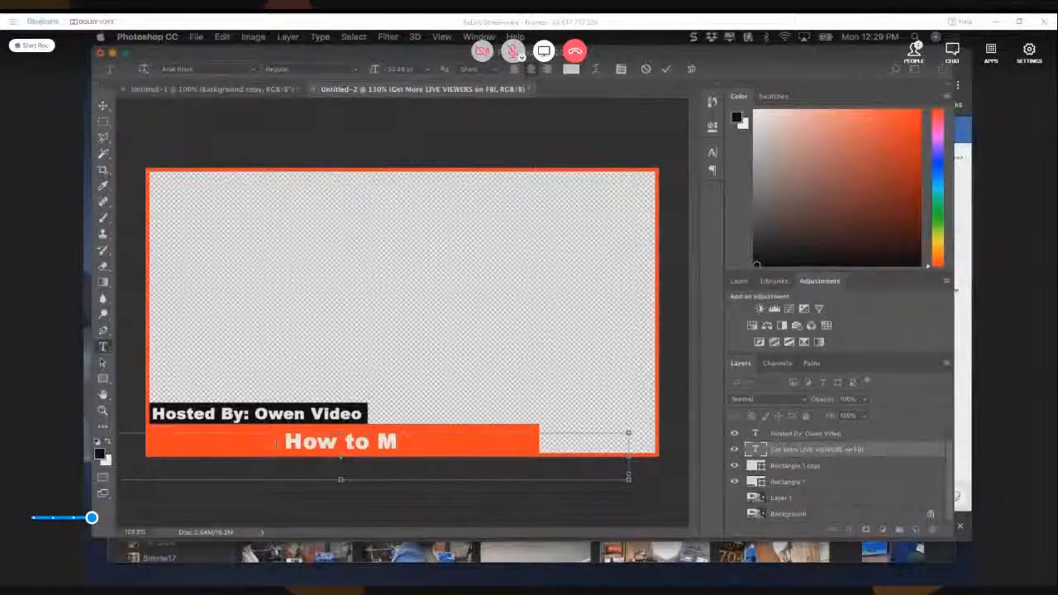
text(ake GREAT Thu)
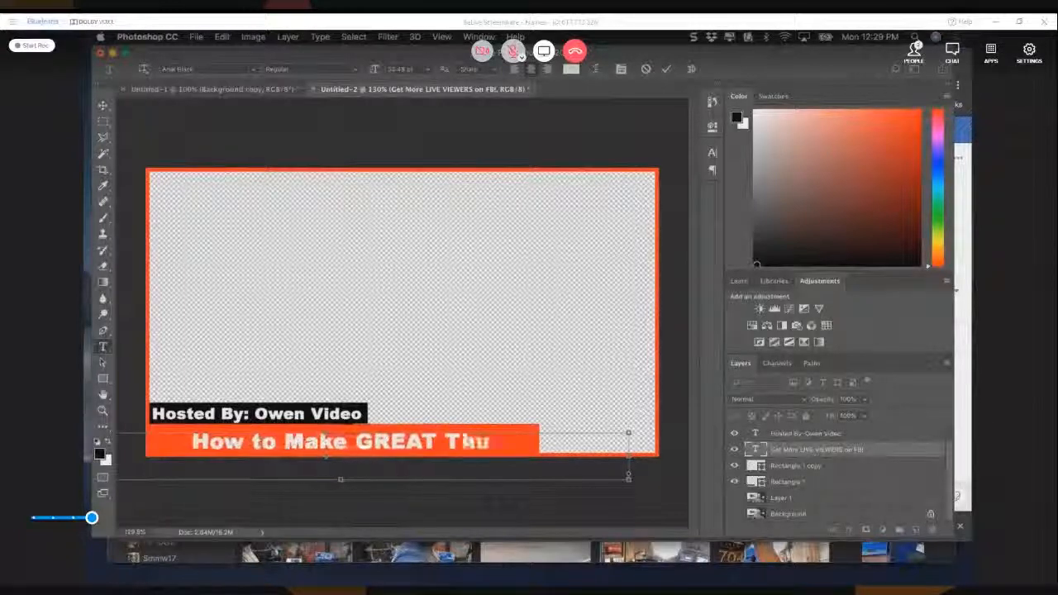
text(mbnails!)
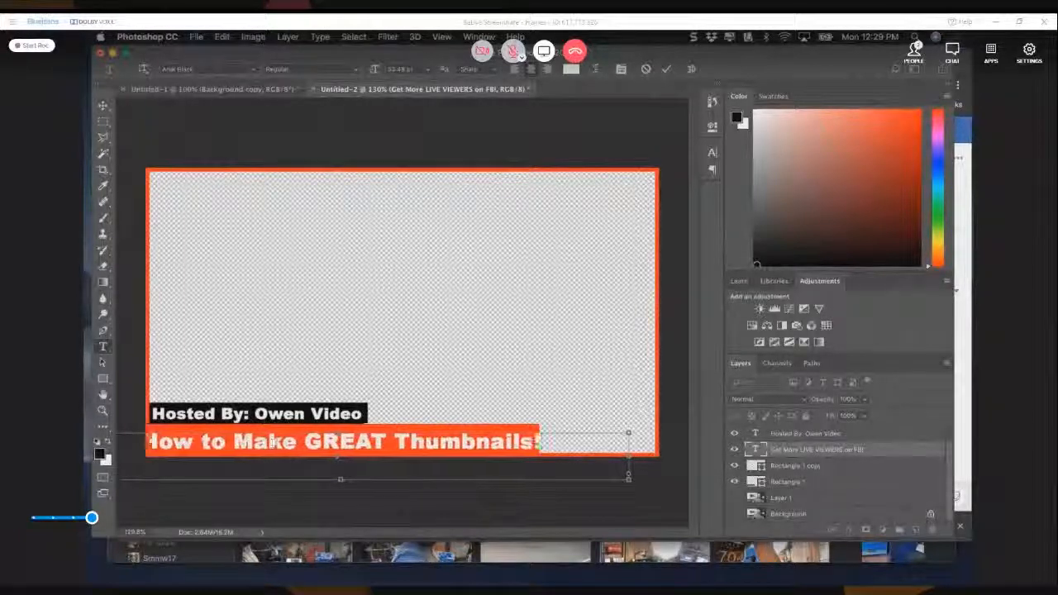
Step: Scale the "How to Make GREAT Thumbnails!" headline down slightly and shift it right so it fits inside the orange bar
click(105, 106)
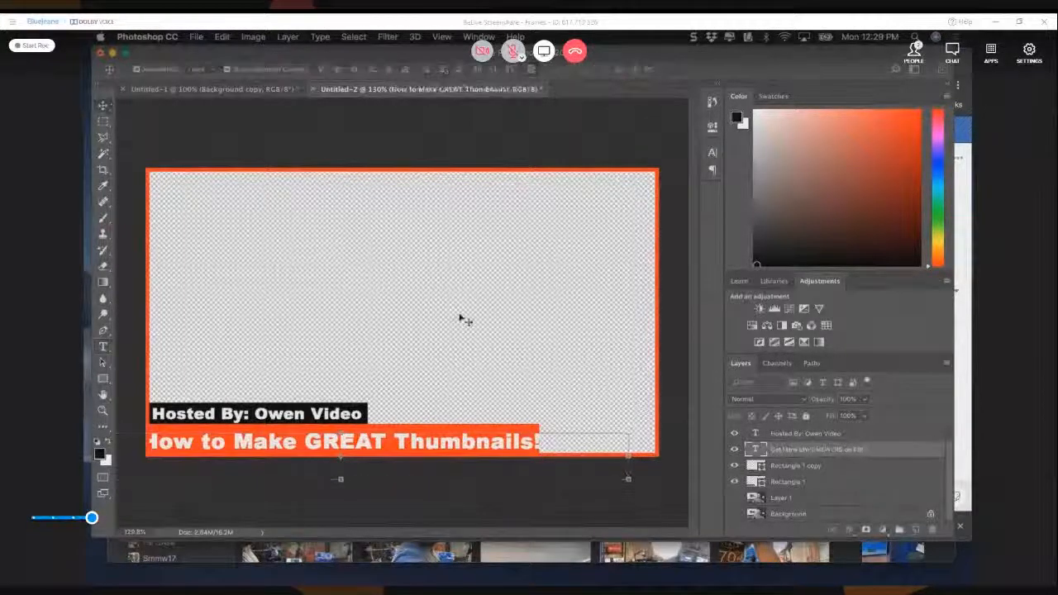
drag(630, 478, 609, 477)
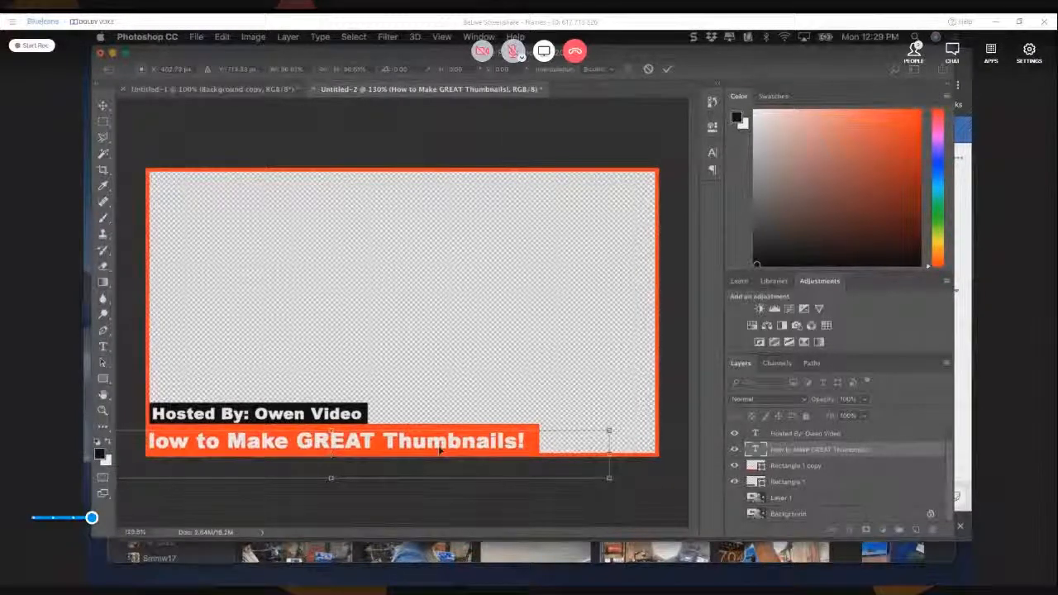
drag(440, 449, 453, 447)
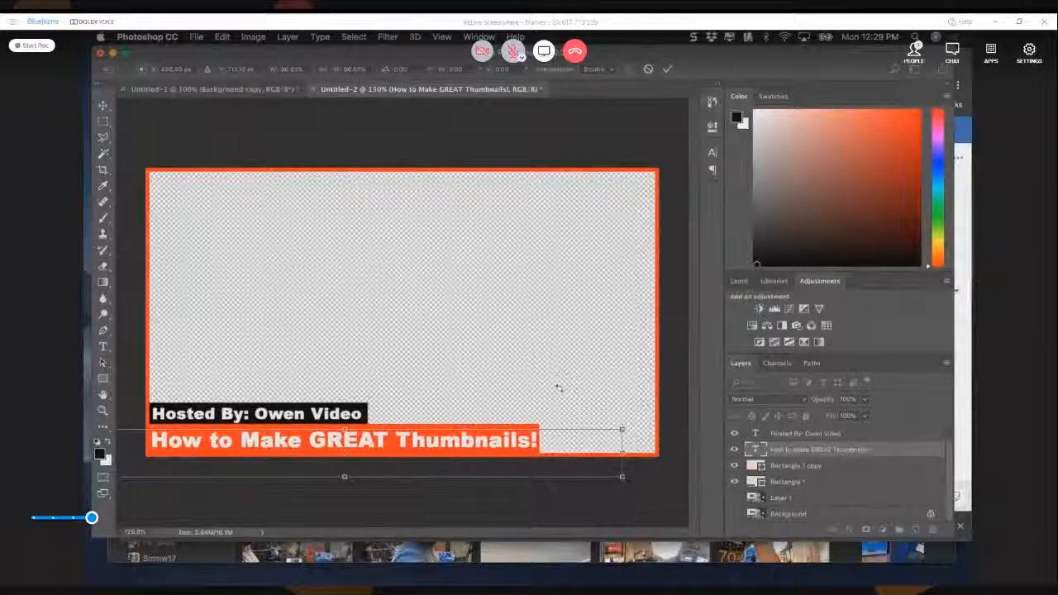
key(Return)
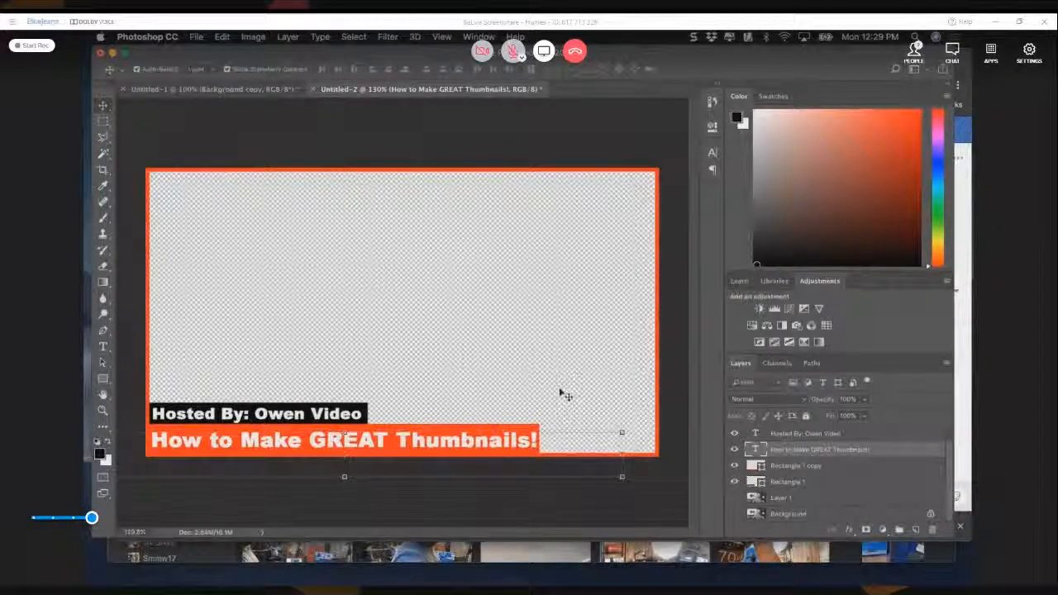
Step: Save a copy of the second frame version to the Desktop as the PNG "Belive Frame 2" with medium file size
key(super+shift+s)
click(545, 440)
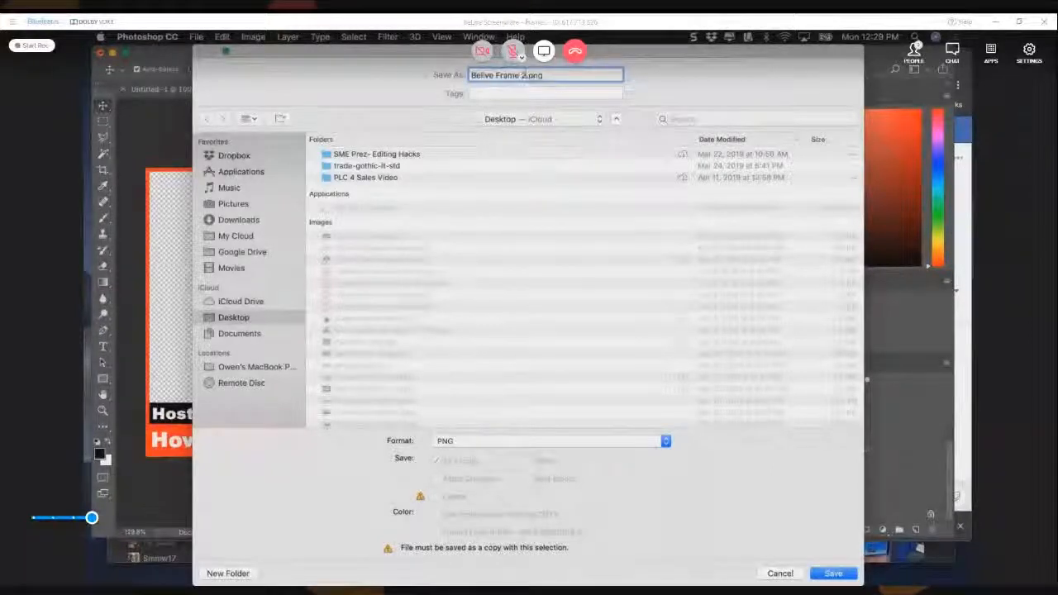
key(Return)
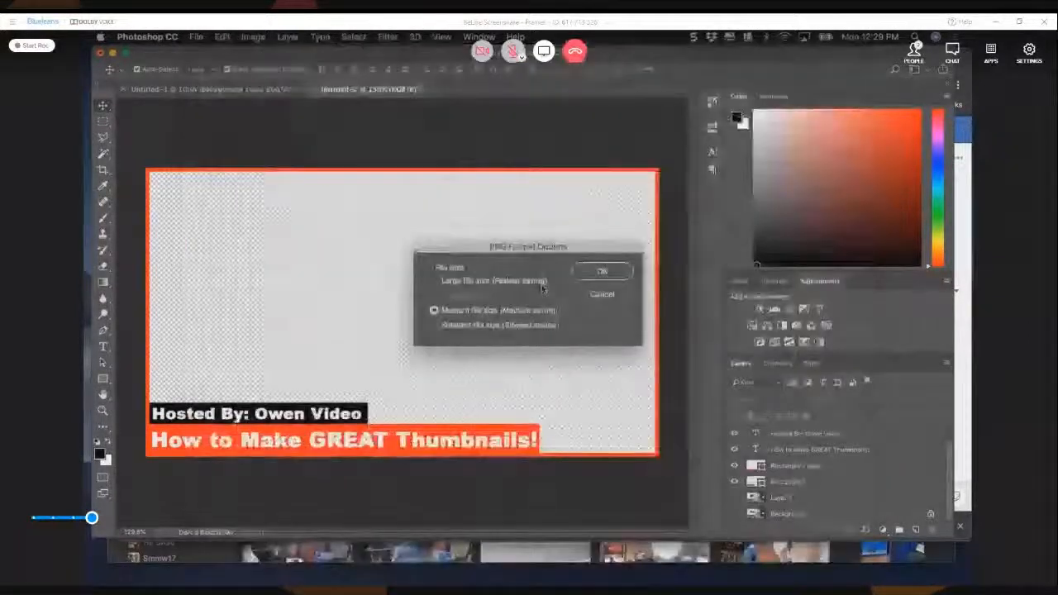
click(612, 273)
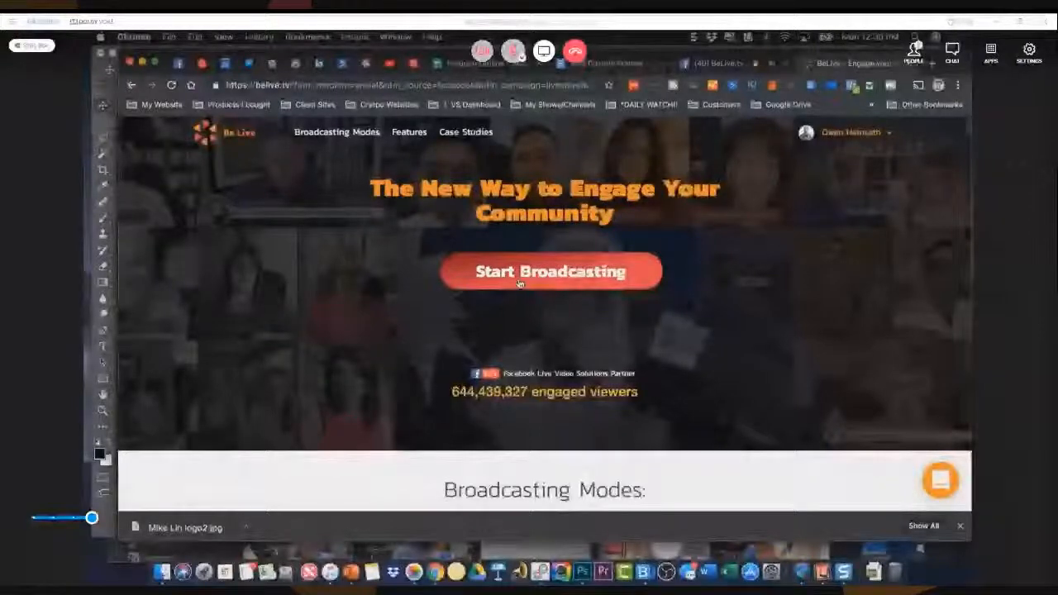
Step: Switch to the BeLive page in Chrome, then reposition and enlarge the browser window
drag(950, 61, 918, 59)
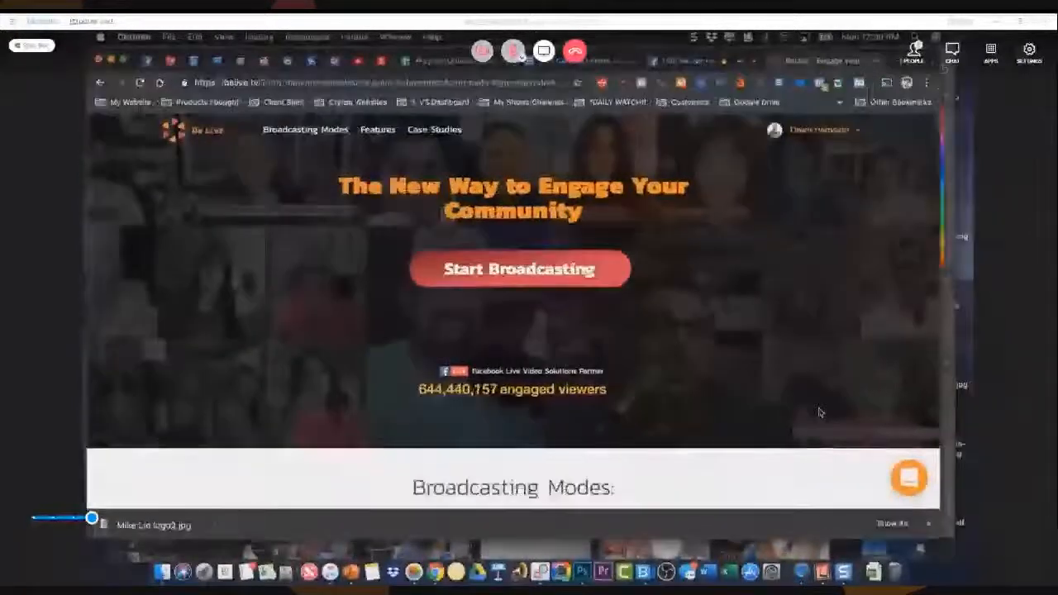
drag(932, 538, 949, 560)
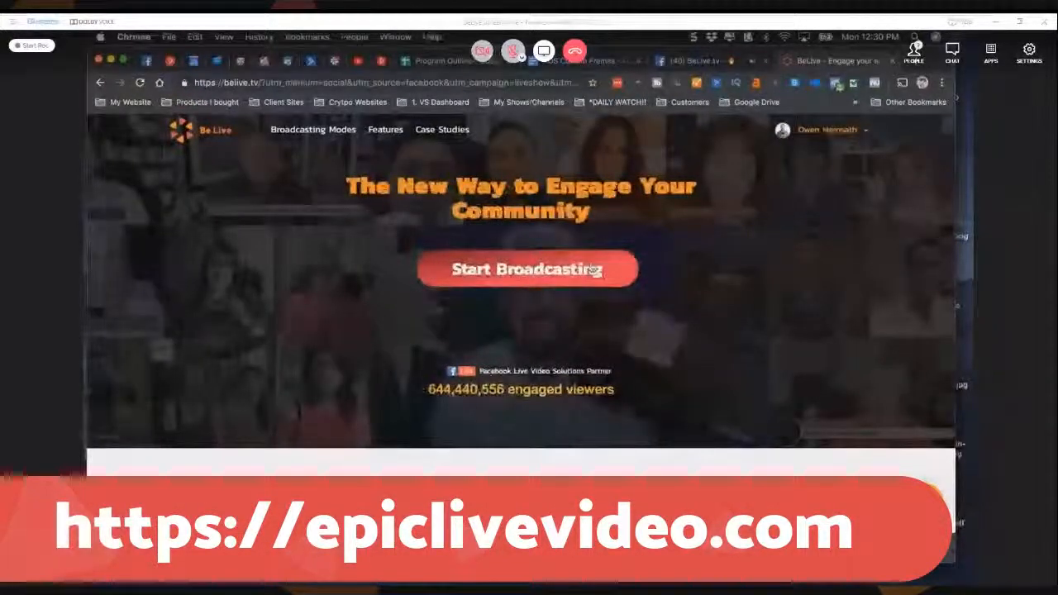
click(860, 134)
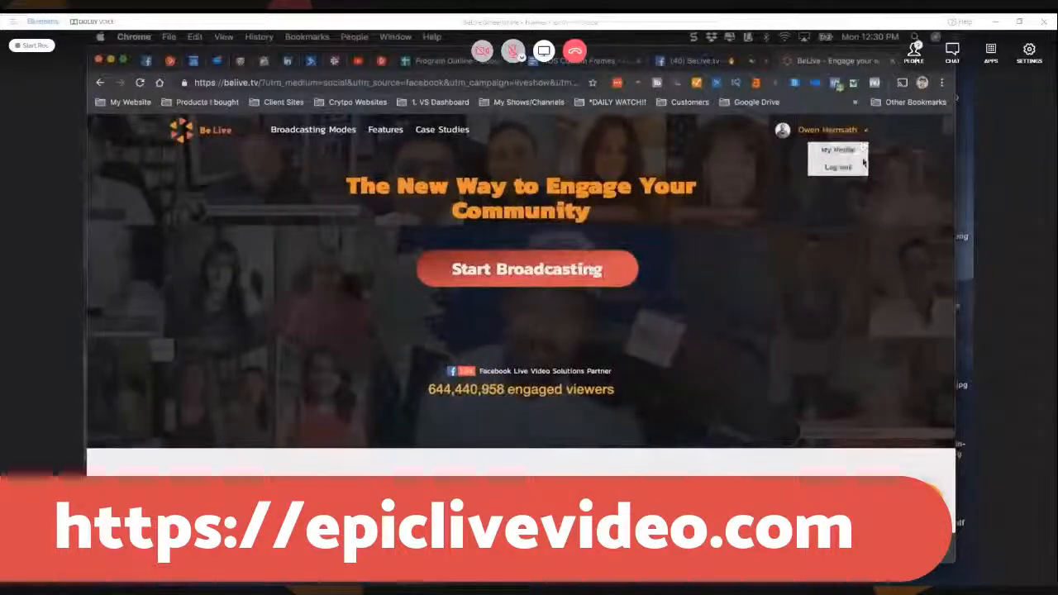
Step: Start hosting a Facebook Talk Show broadcast and set its posting destination to "Testing Only - Do not post"
click(509, 277)
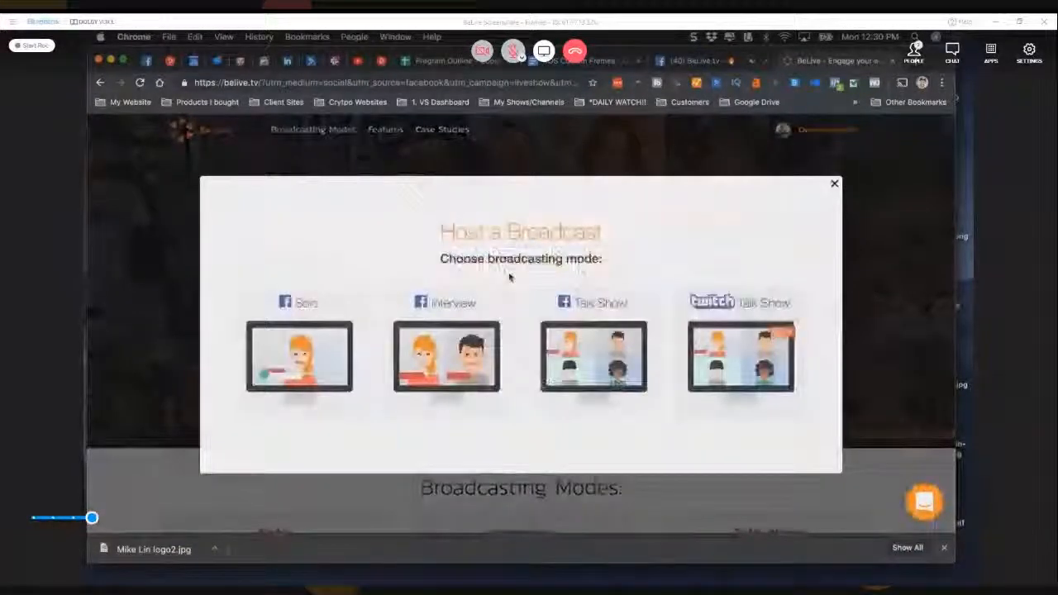
mouse_move(571, 330)
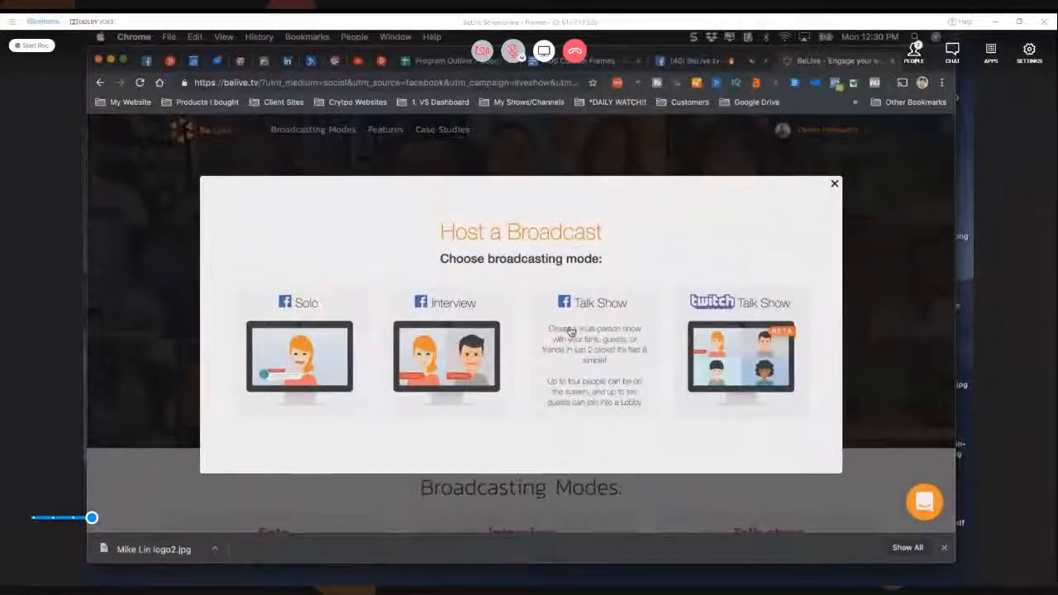
click(570, 330)
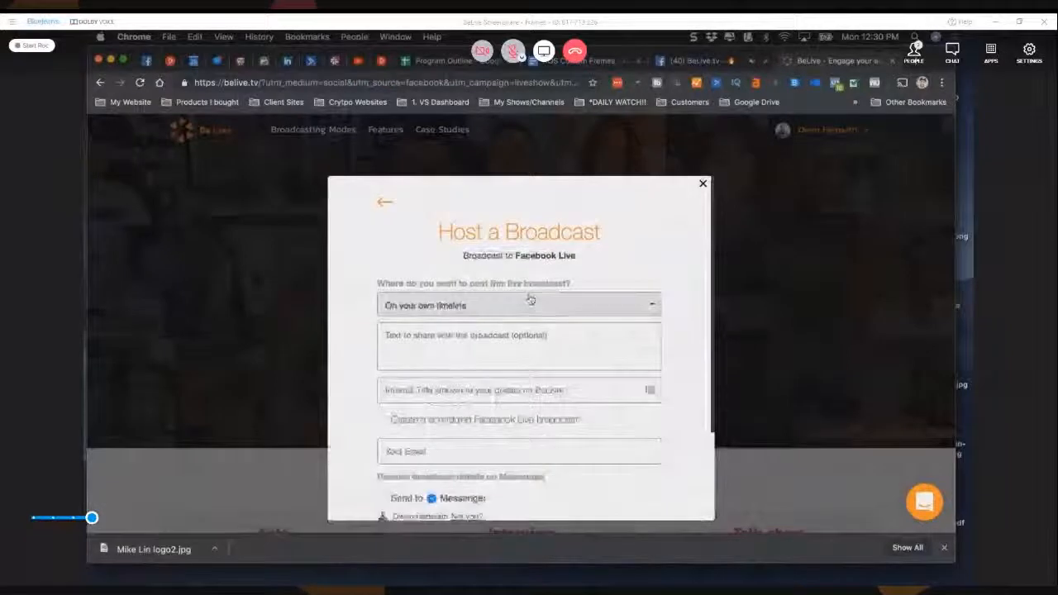
click(531, 305)
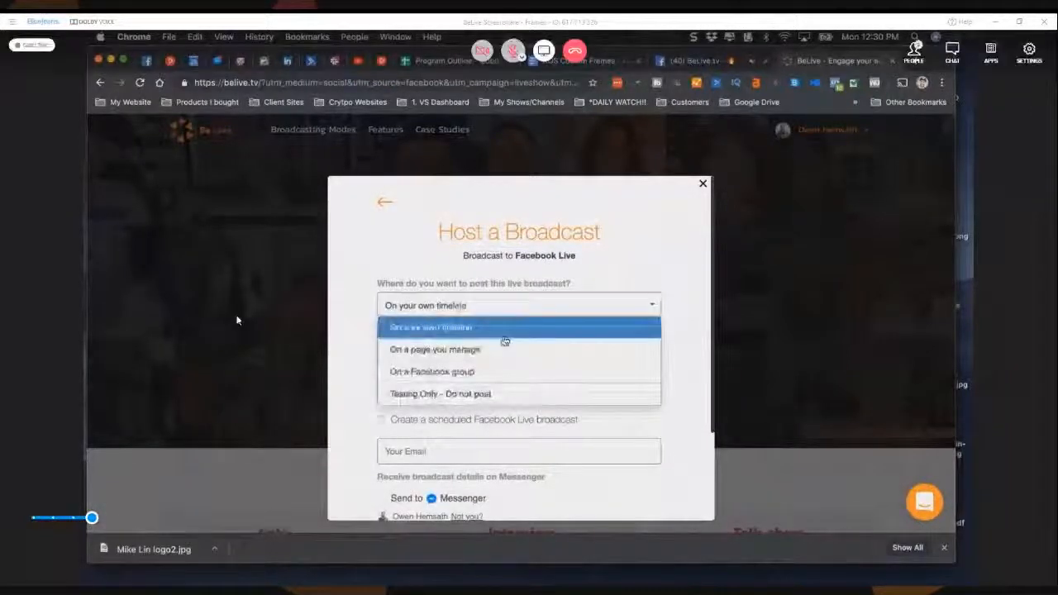
click(487, 396)
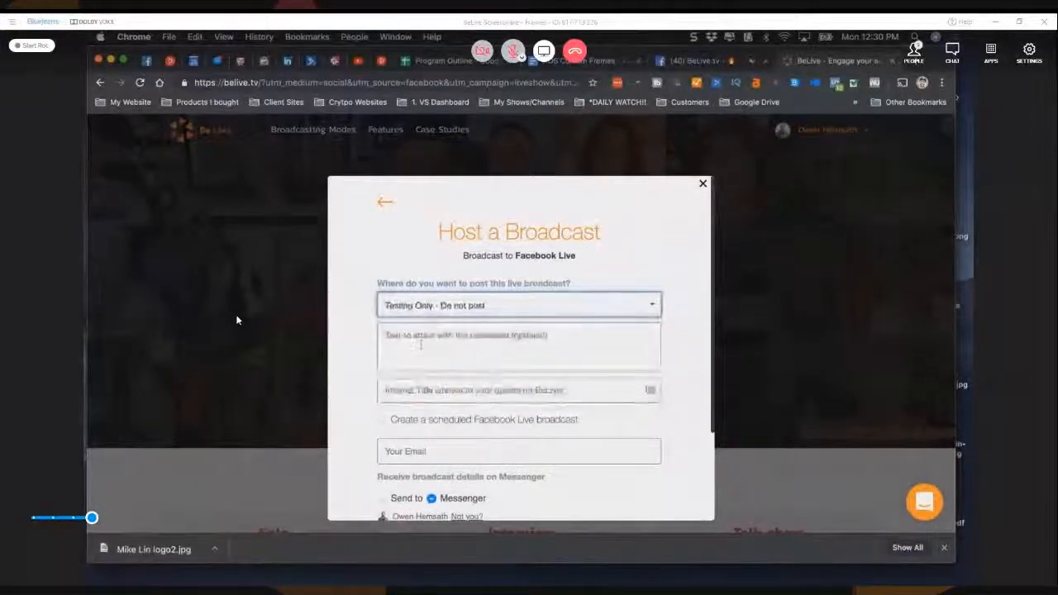
Step: Enter "Get More Click Thru with This!" as the text to share with the broadcast
click(420, 345)
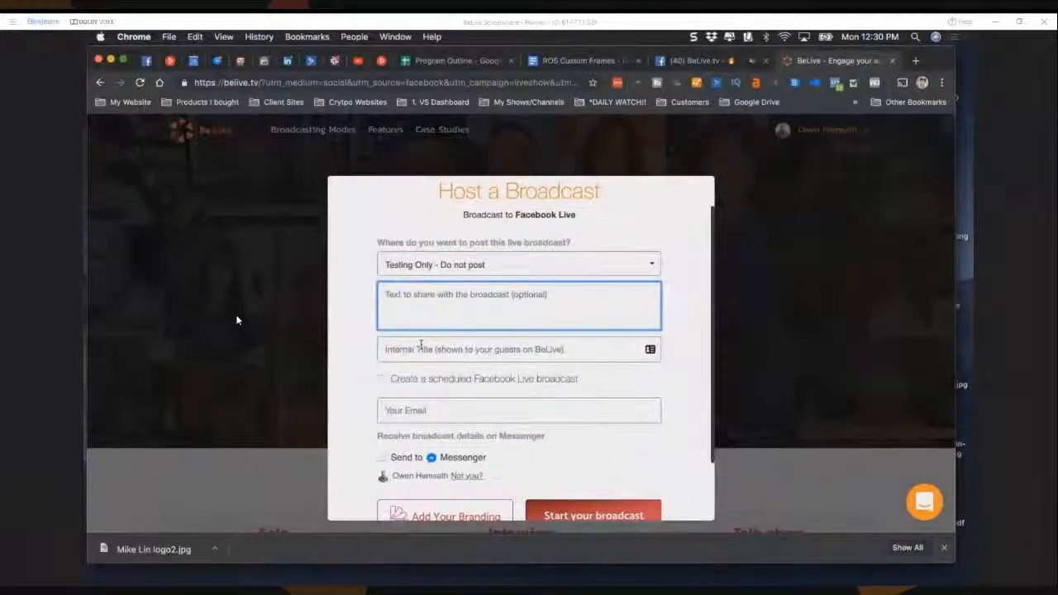
text(Get M)
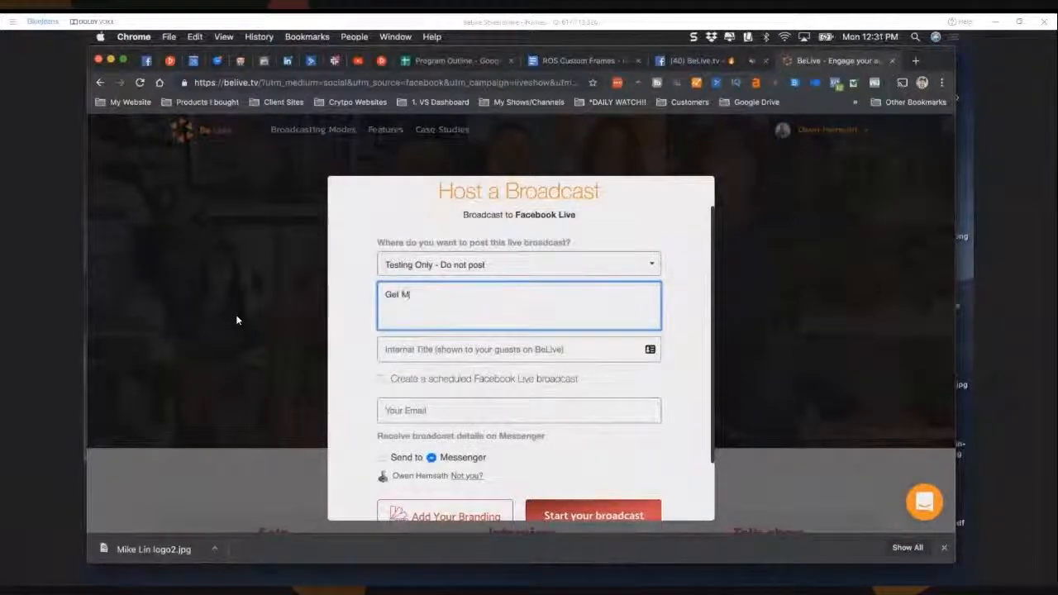
text(ore Click Thru with This!)
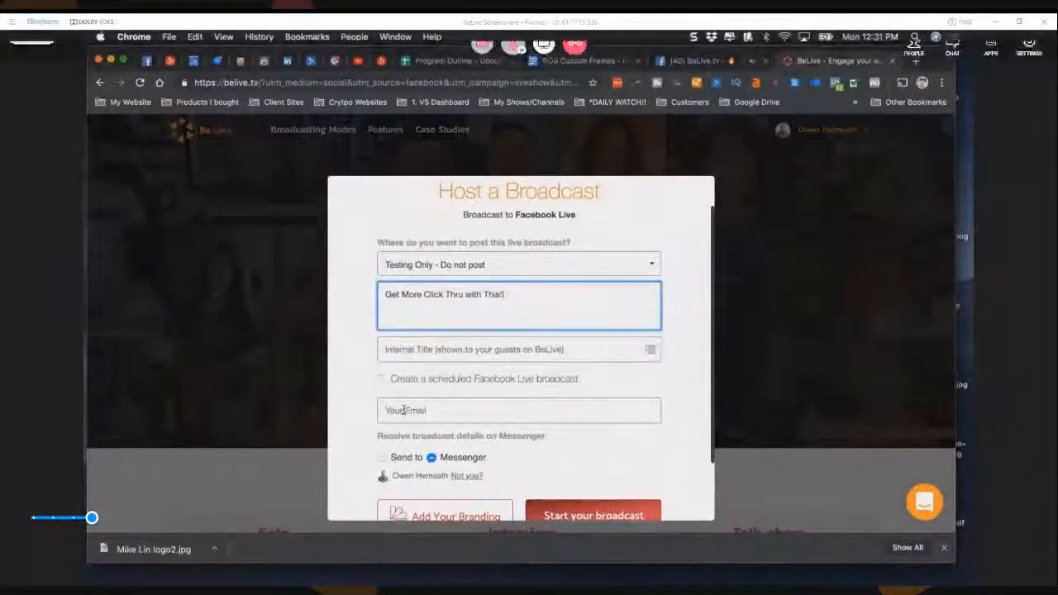
Step: Open the branding options for the broadcast and display the designed frames
scroll(437, 440, down, 2)
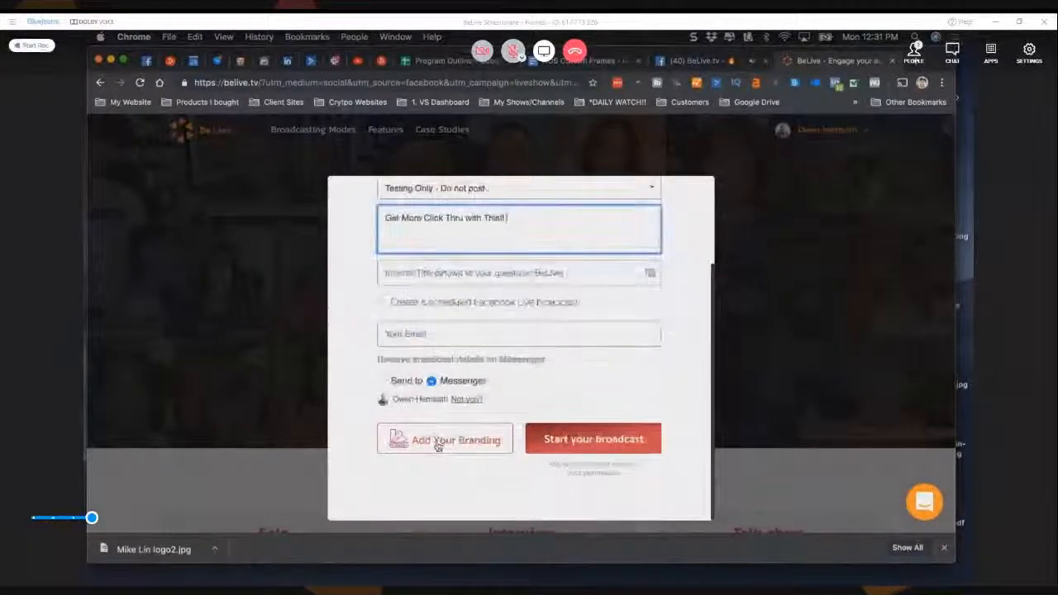
click(438, 444)
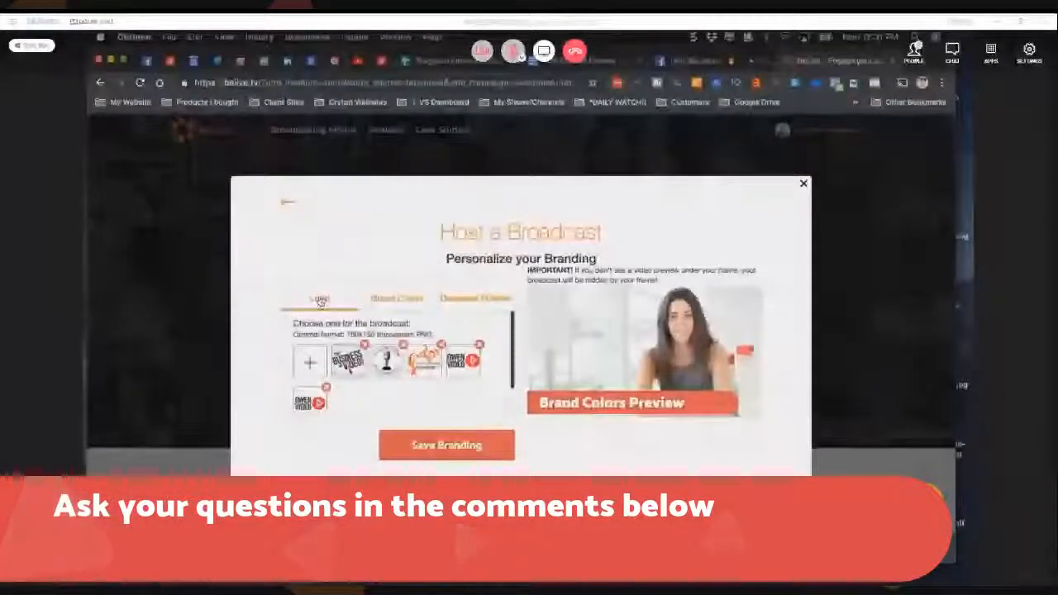
click(466, 299)
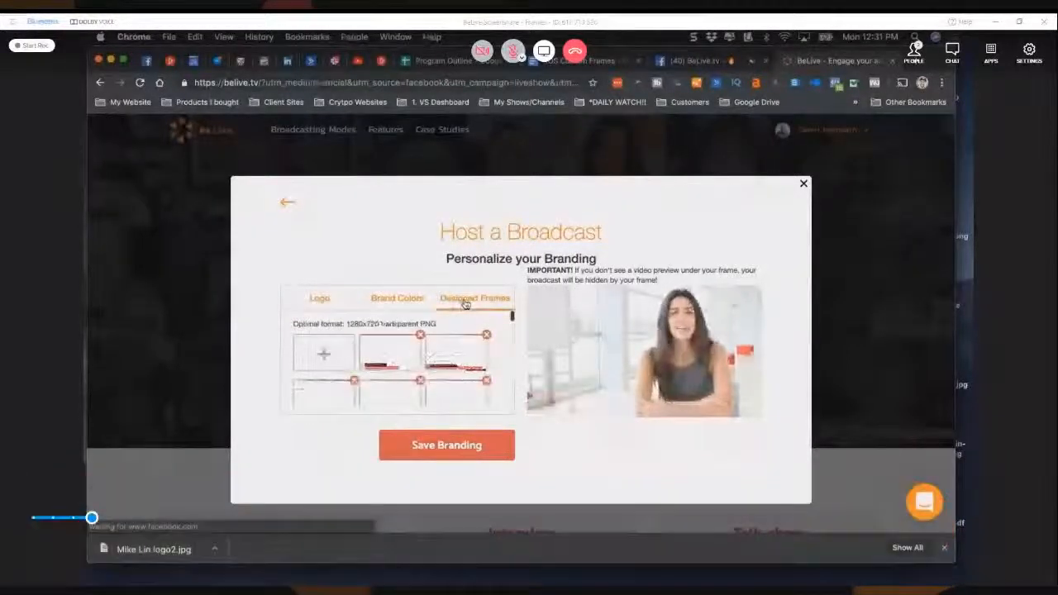
Step: Upload "BeLive Frame Test1.png" from the Desktop as a new designed frame
click(323, 356)
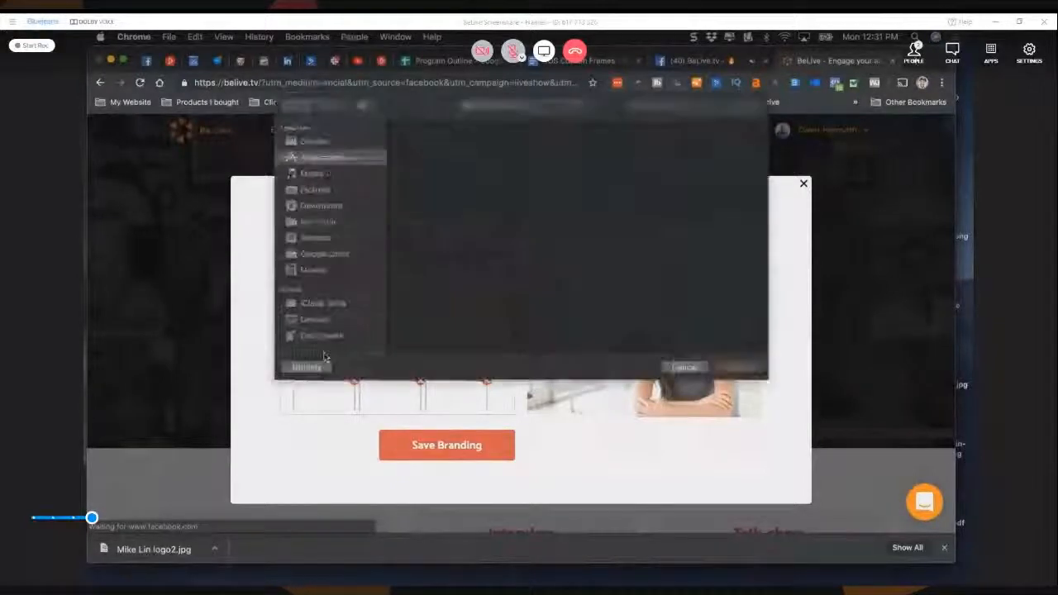
click(314, 271)
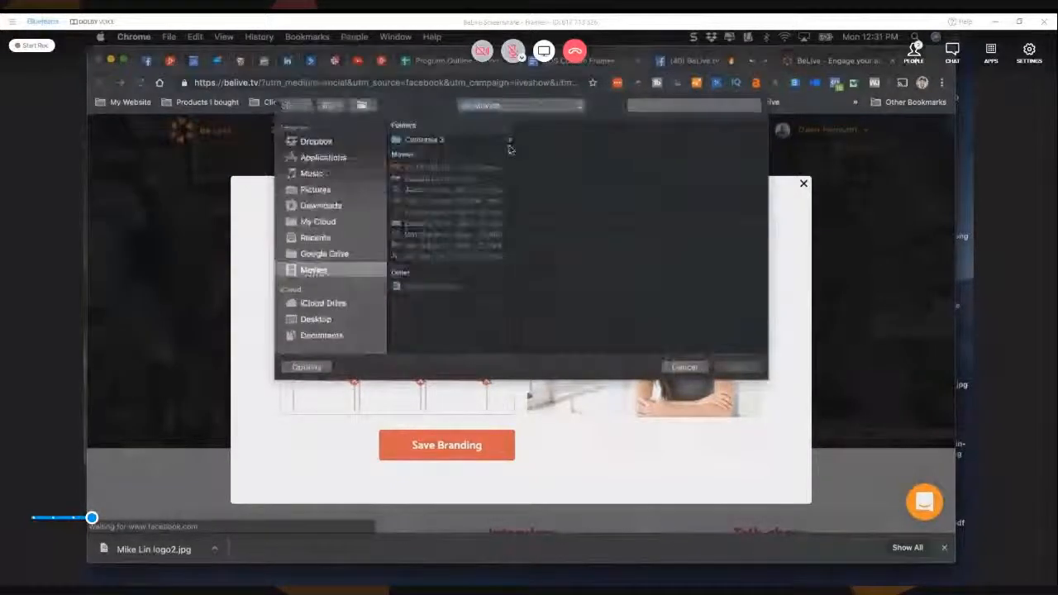
click(541, 106)
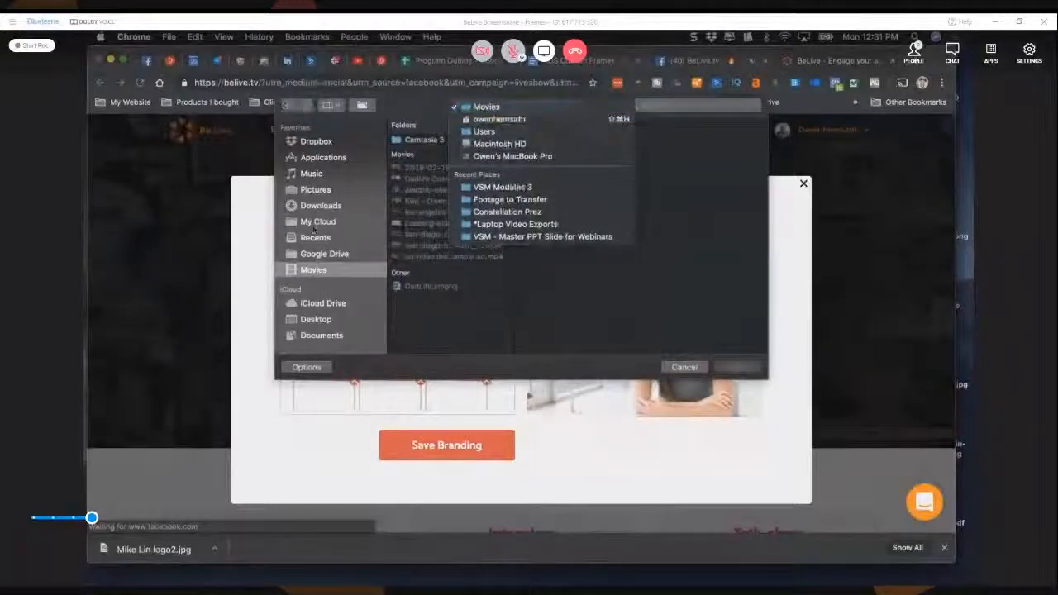
click(316, 318)
click(316, 319)
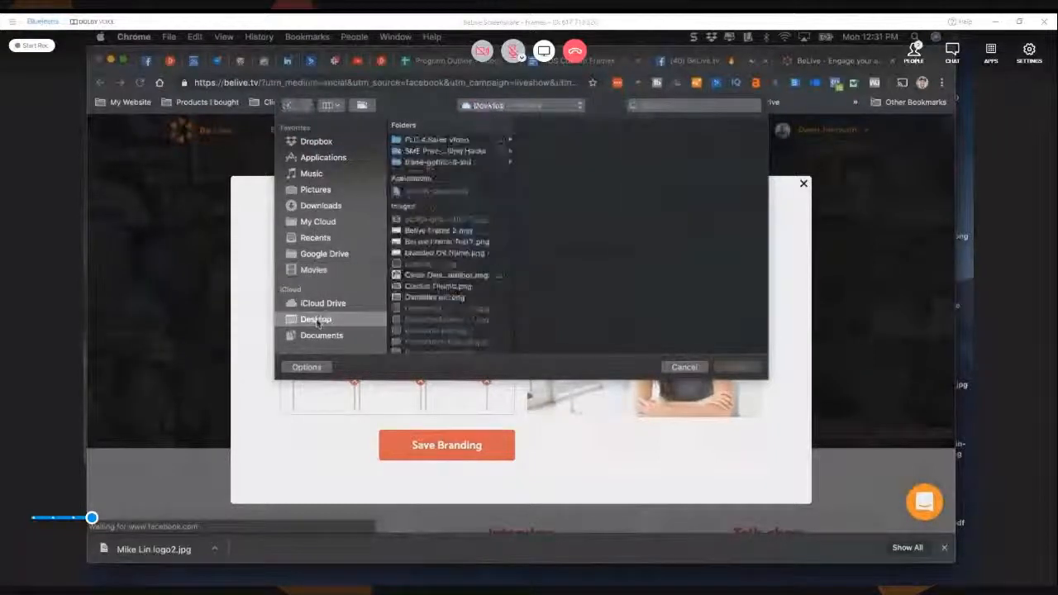
click(451, 243)
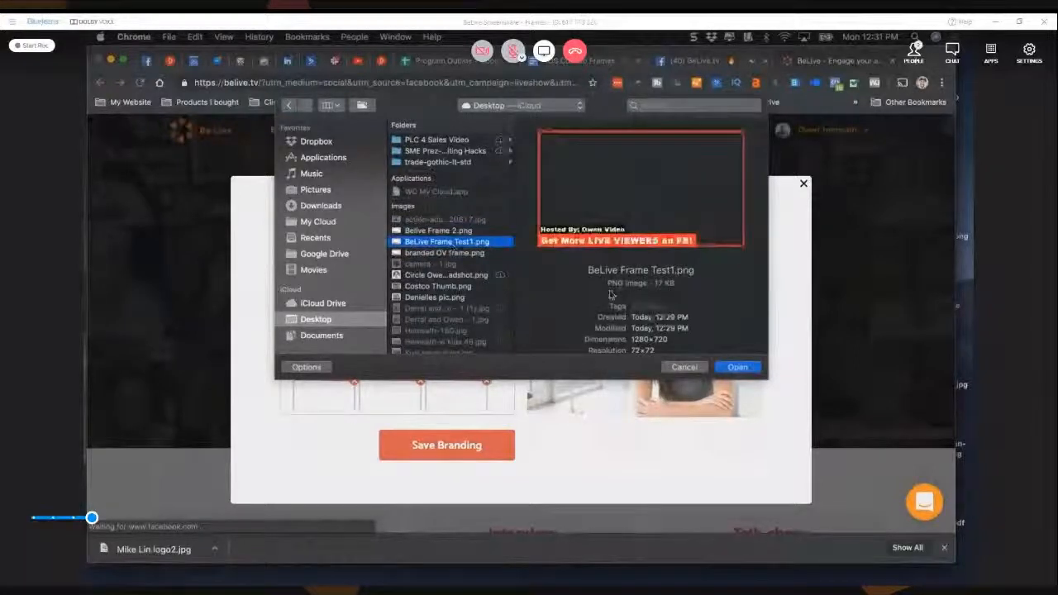
click(737, 366)
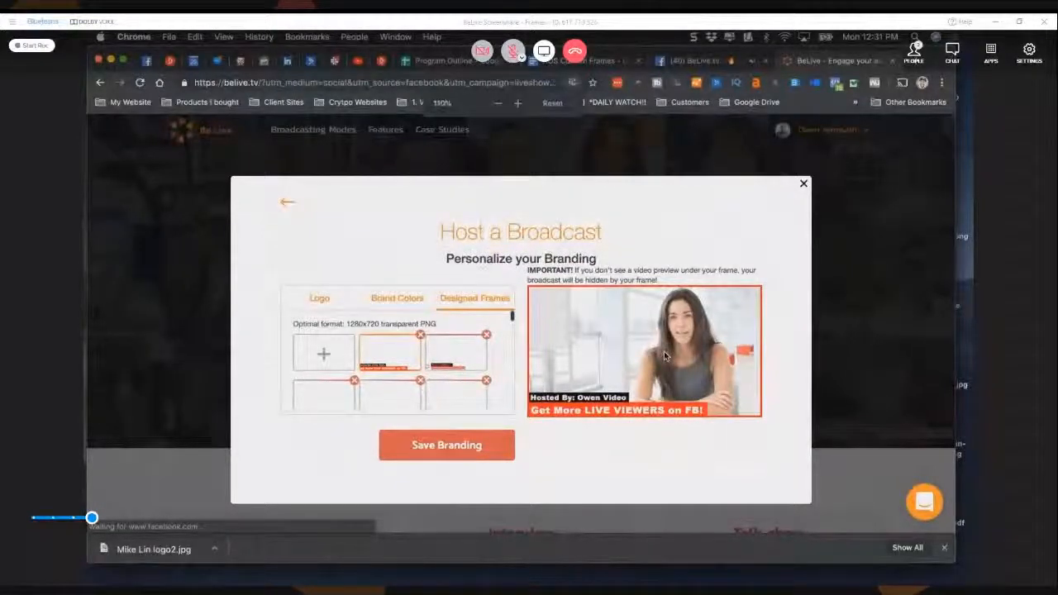
Step: Inspect the enlarged frame preview, save the branding with the uploaded frame, and start the broadcast
key(super+plus)
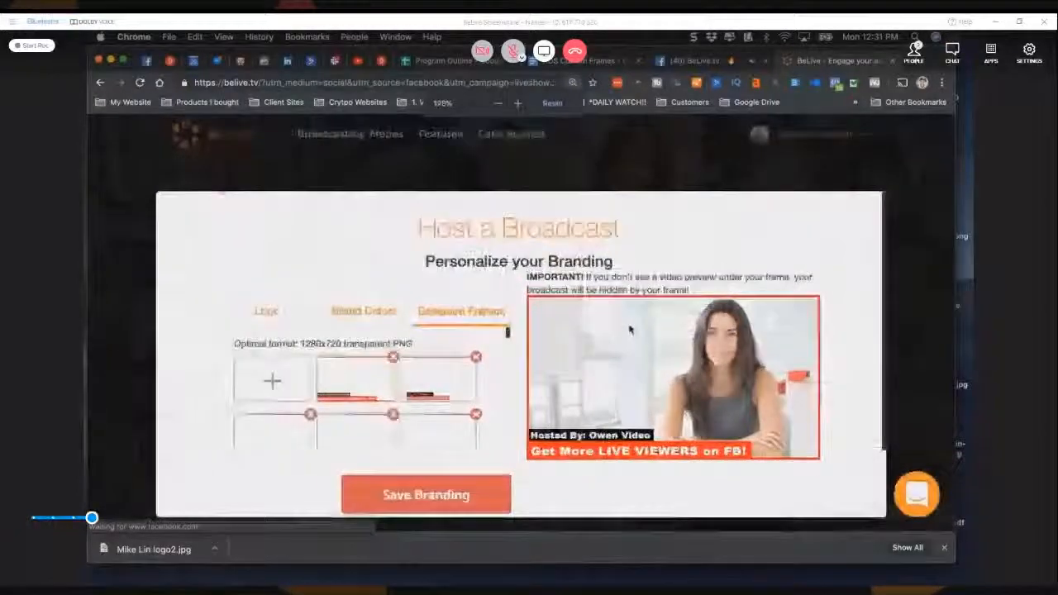
scroll(629, 329, down, 1)
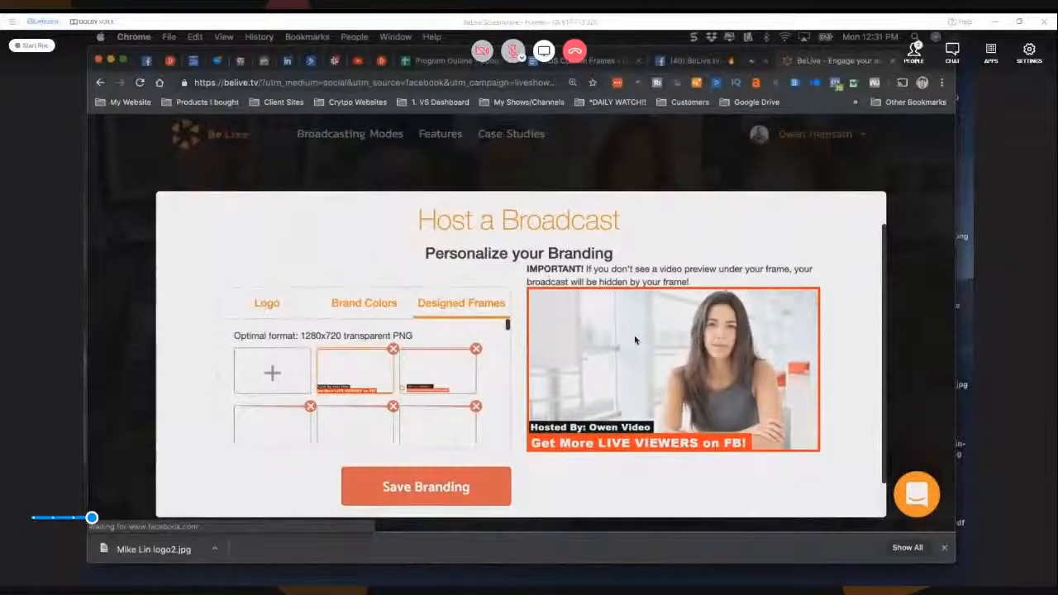
key(super+minus)
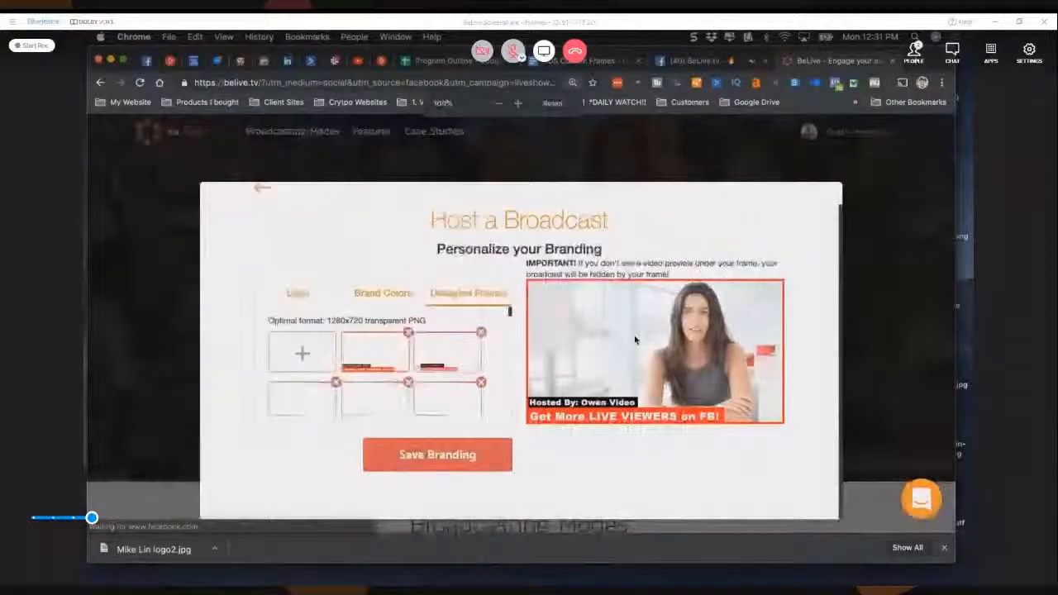
click(427, 451)
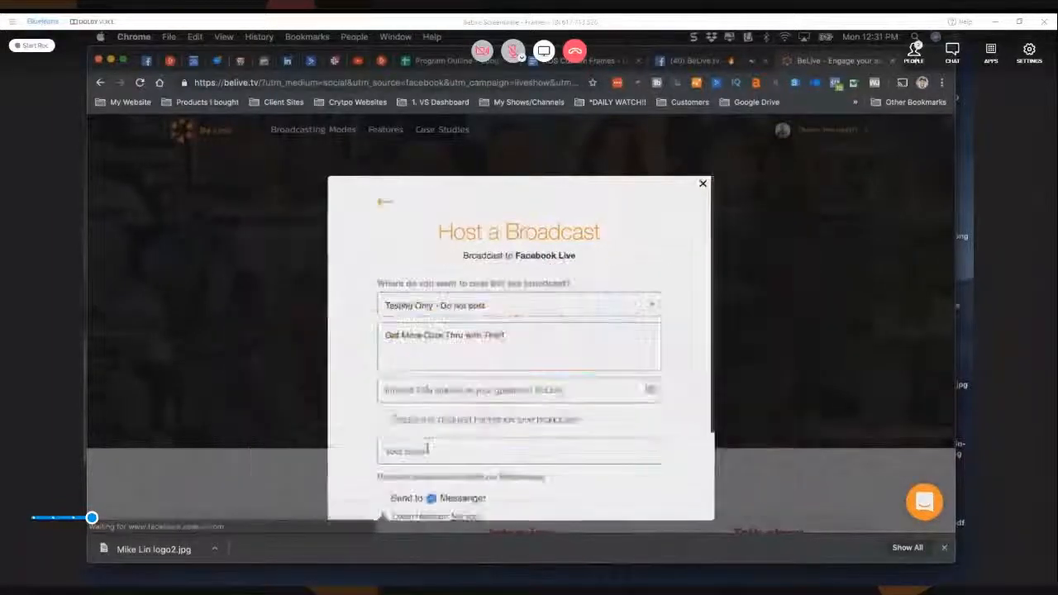
scroll(496, 446, down, 3)
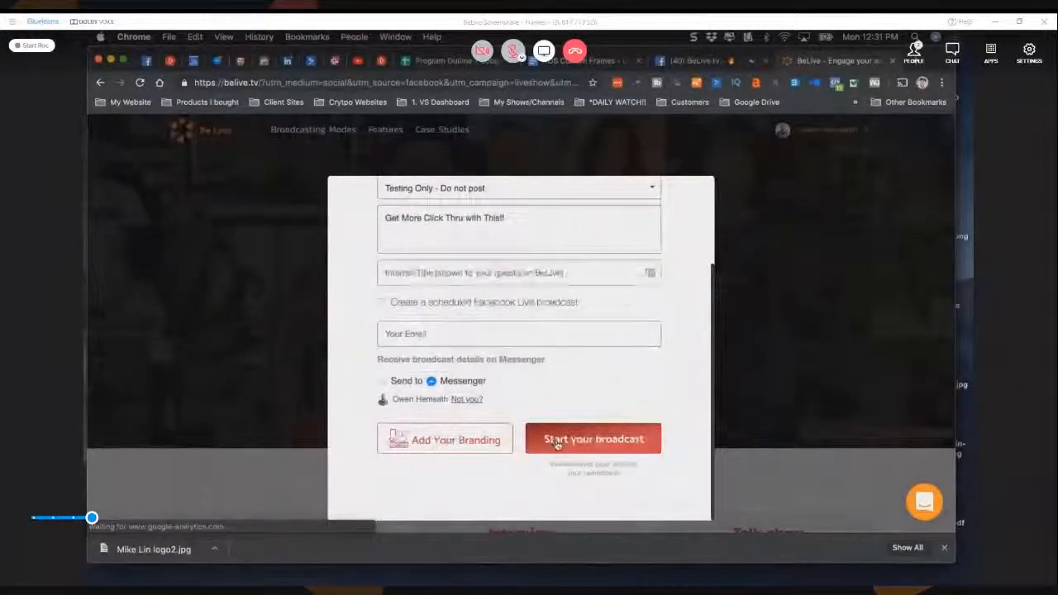
click(557, 444)
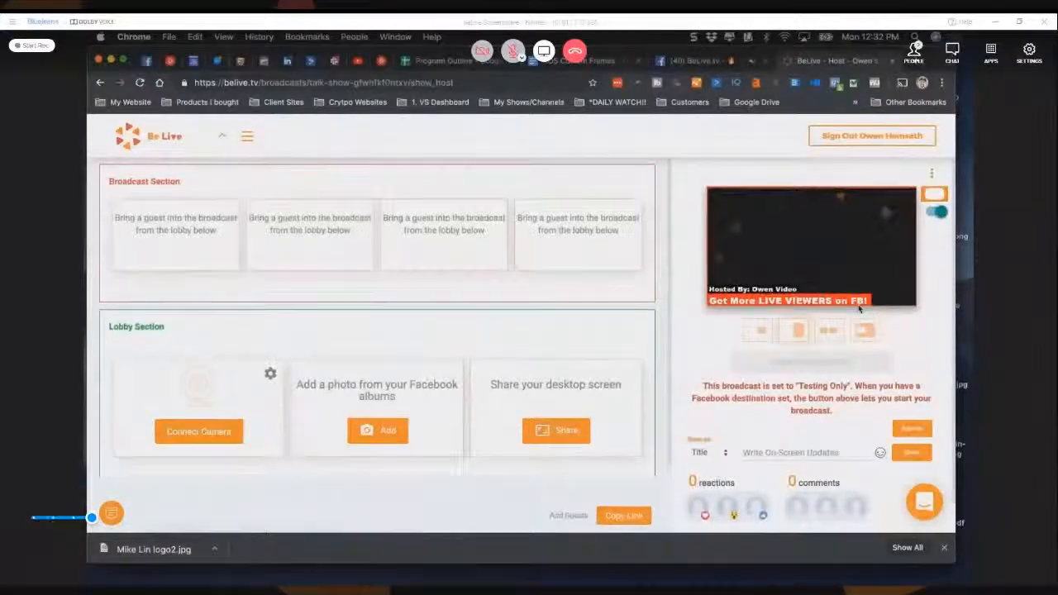
Step: Connect the FaceTime HD Camera as the host's camera and bring its feed from the lobby into the broadcast
click(271, 377)
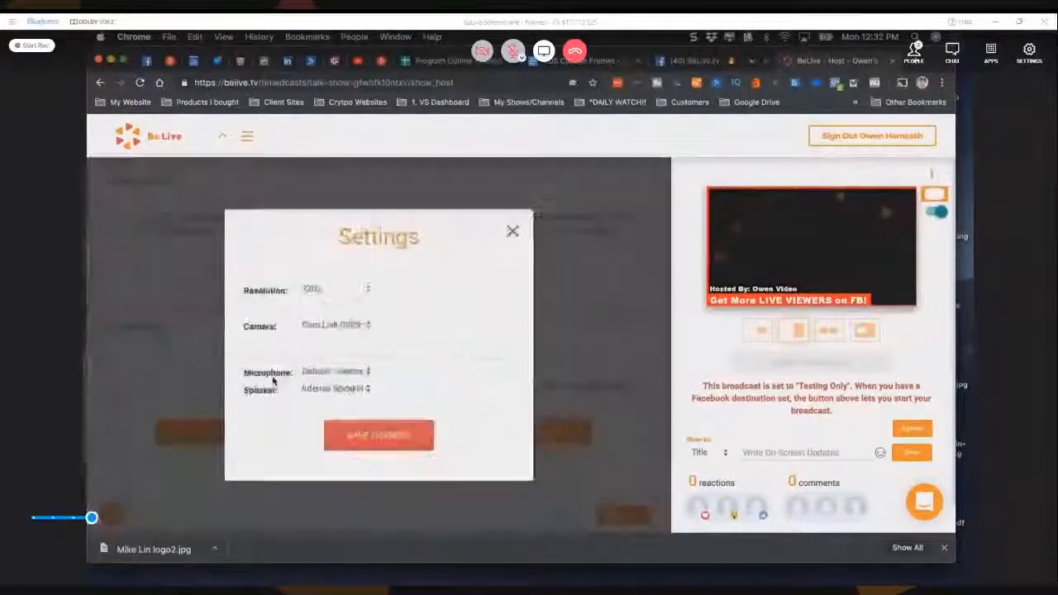
click(365, 327)
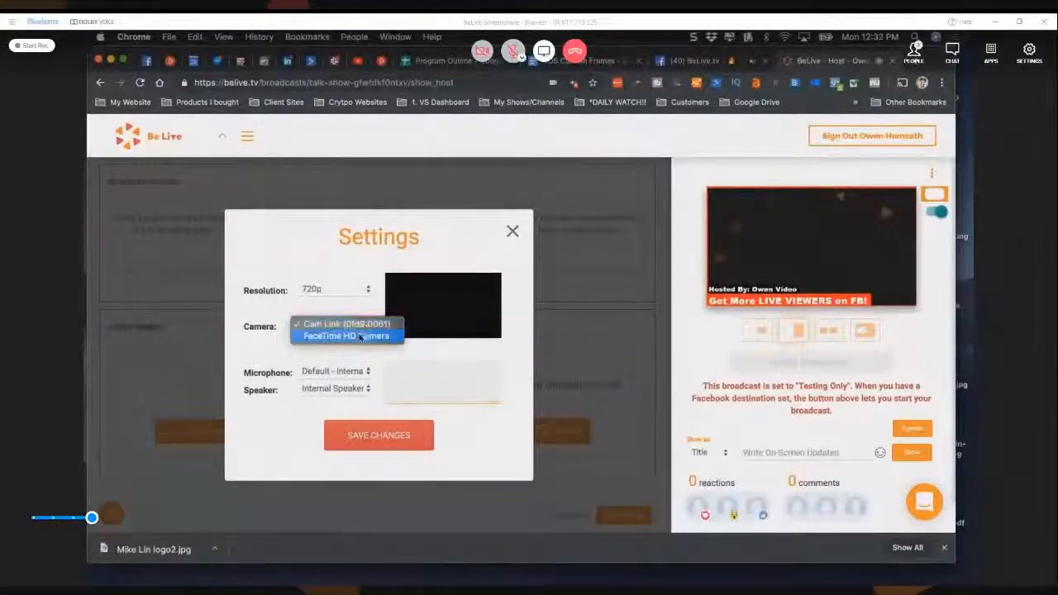
click(212, 439)
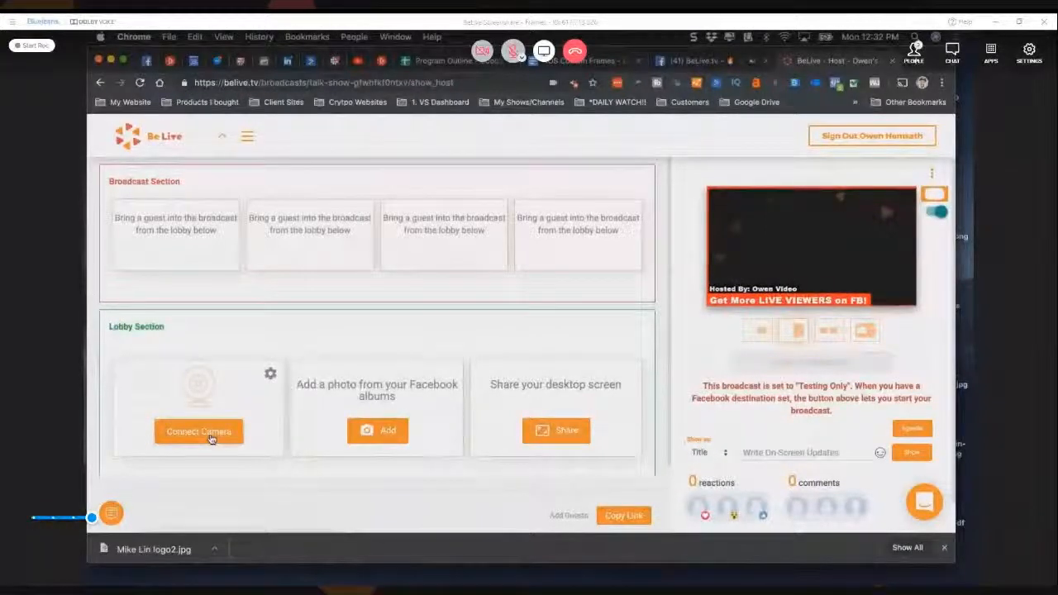
click(198, 431)
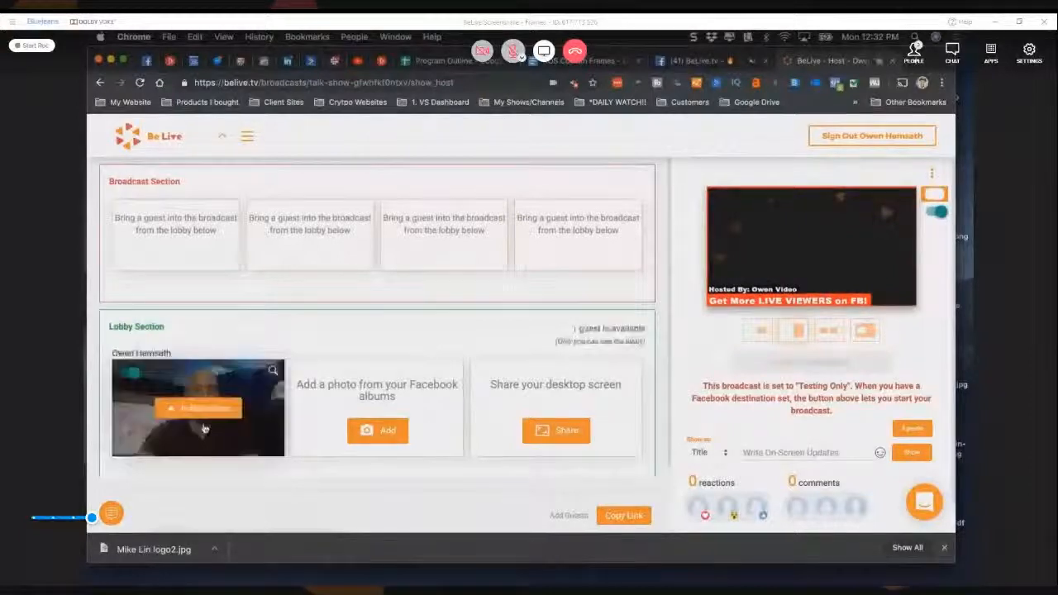
click(197, 408)
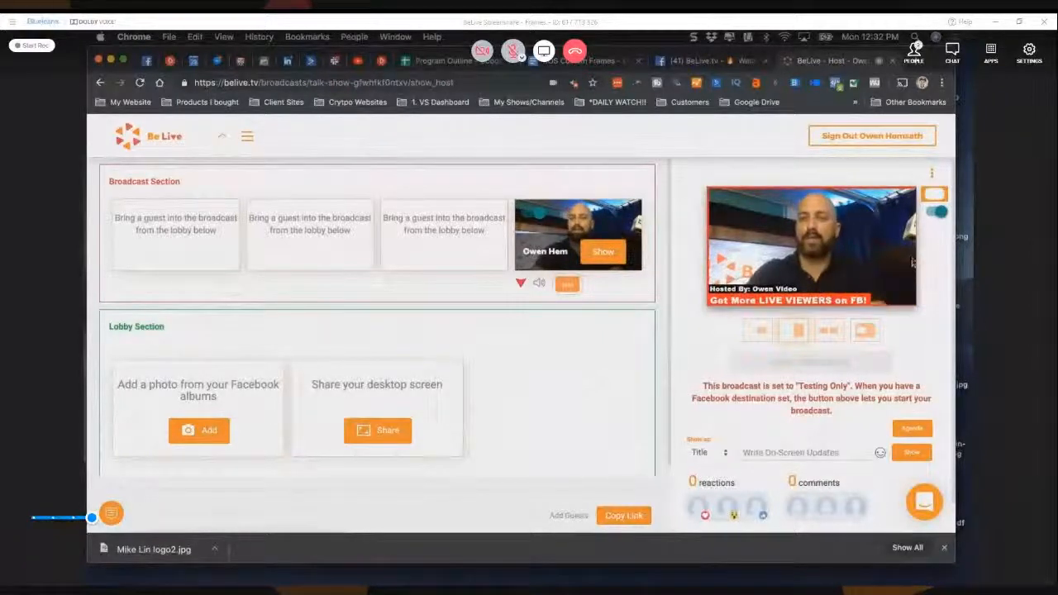
Step: Toggle the designed frame off and back on twice over the live camera preview
click(935, 215)
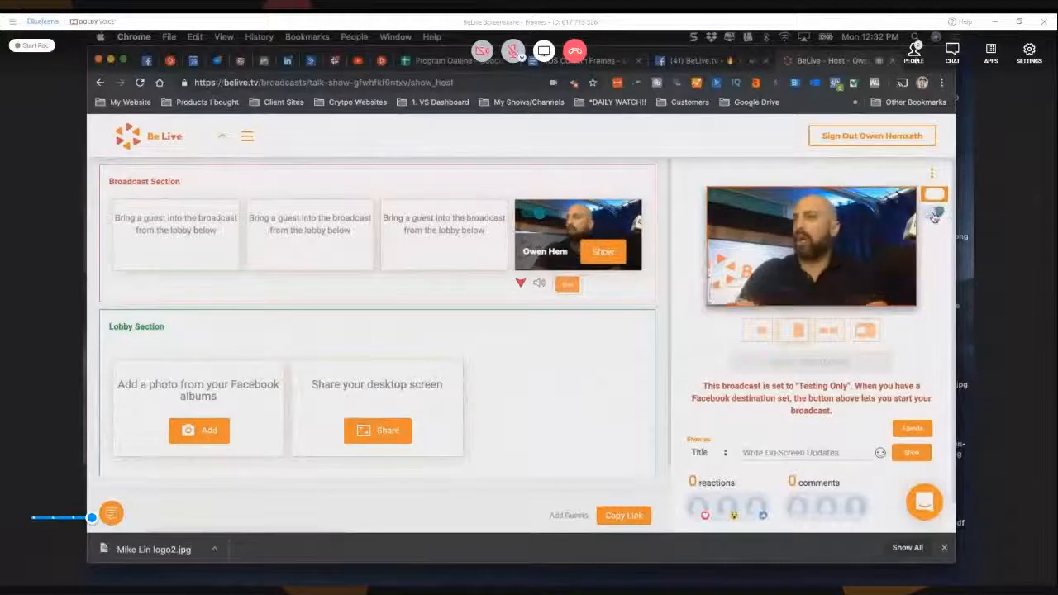
click(934, 215)
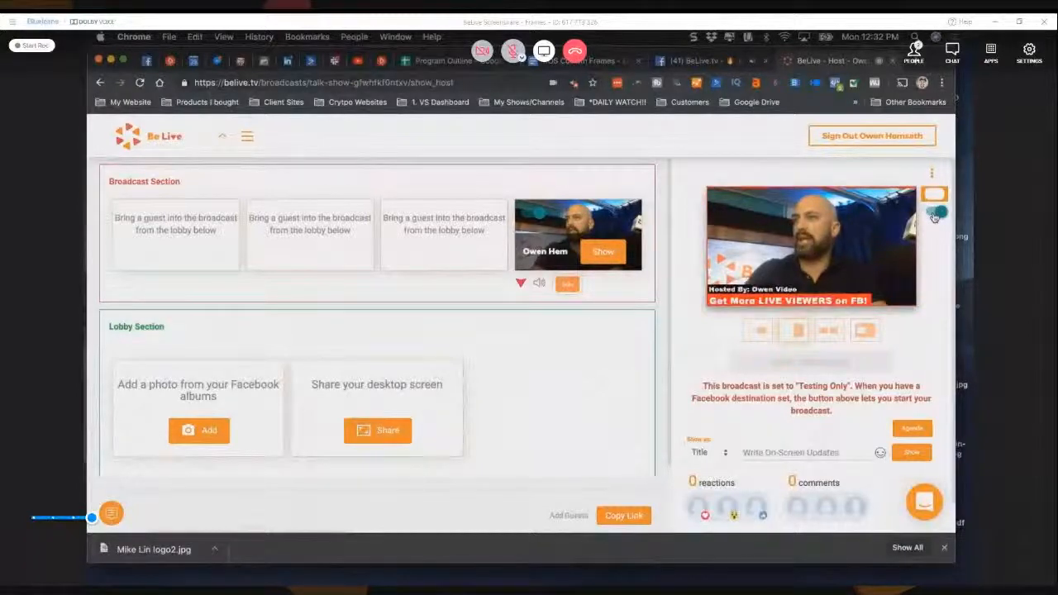
click(934, 215)
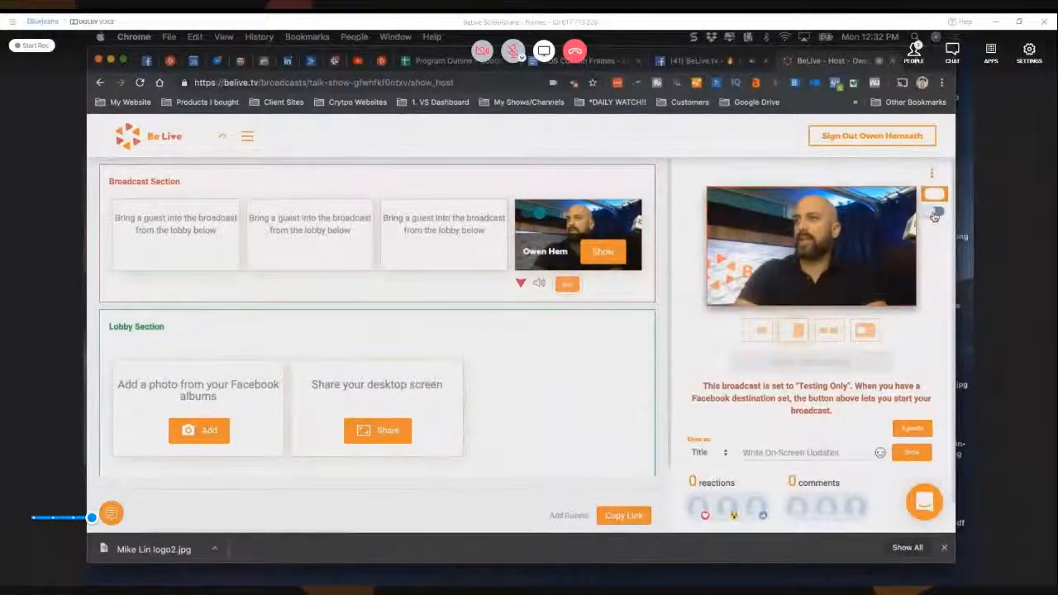
click(934, 215)
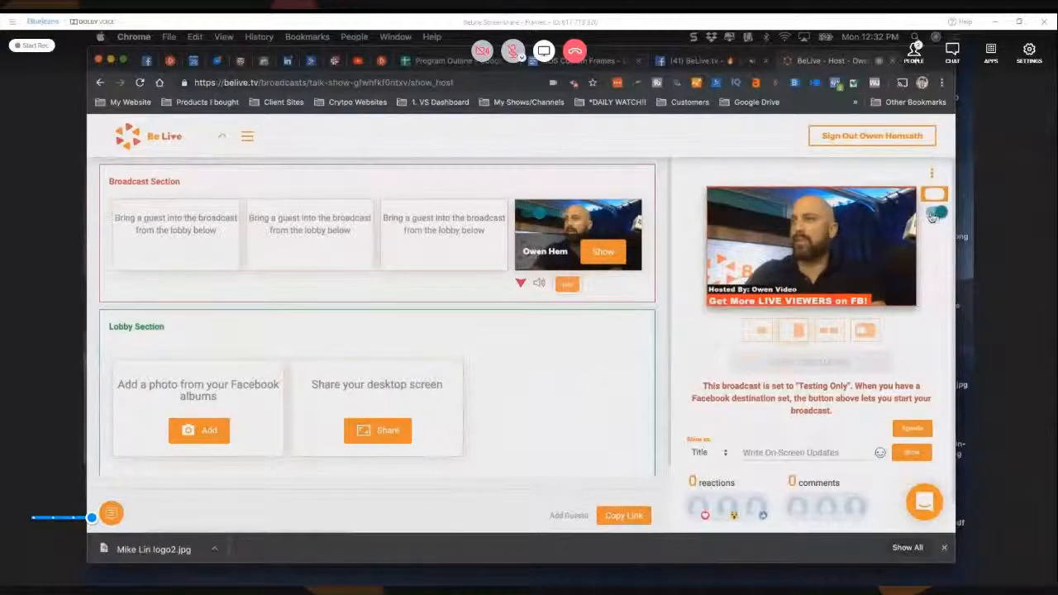